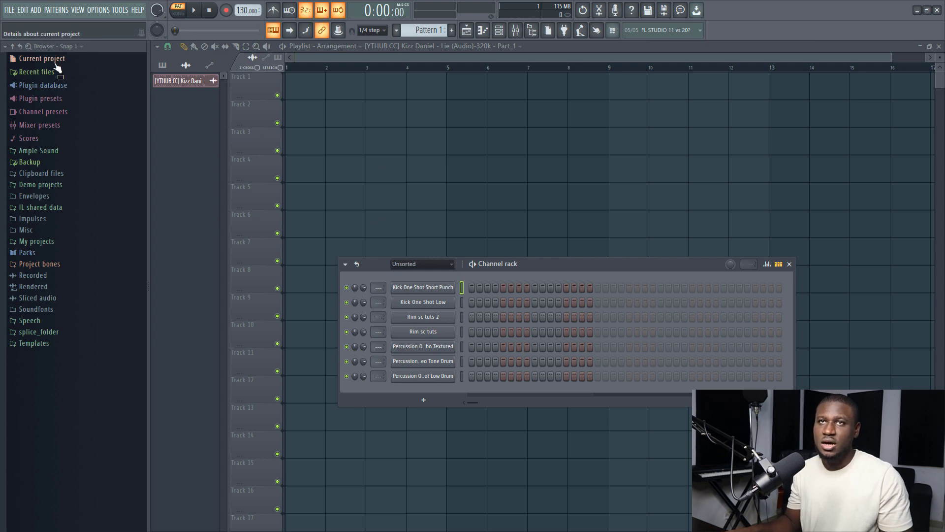
Drop 'Lie' from Recent files onto Track 1 and apply its detected 101 BPM (75–150 range) as project tempo
click(37, 72)
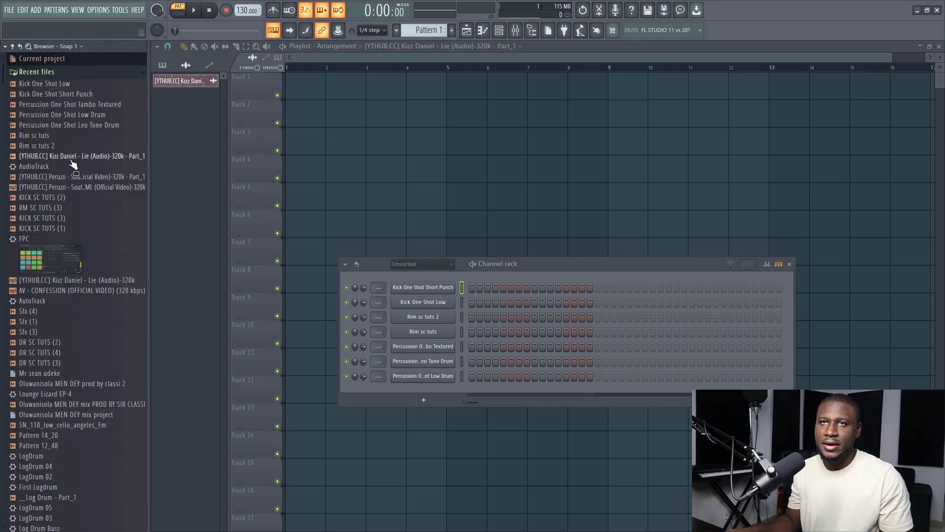
drag(70, 161, 375, 72)
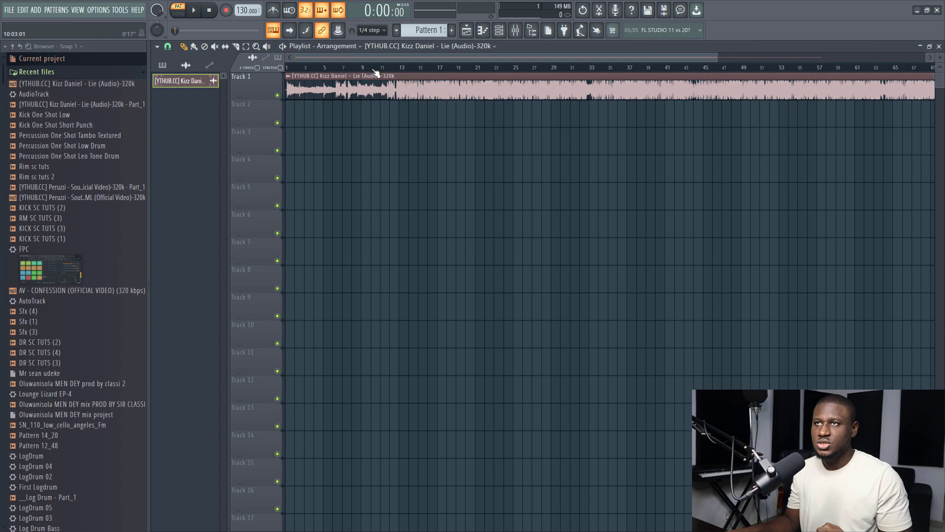
double_click(375, 72)
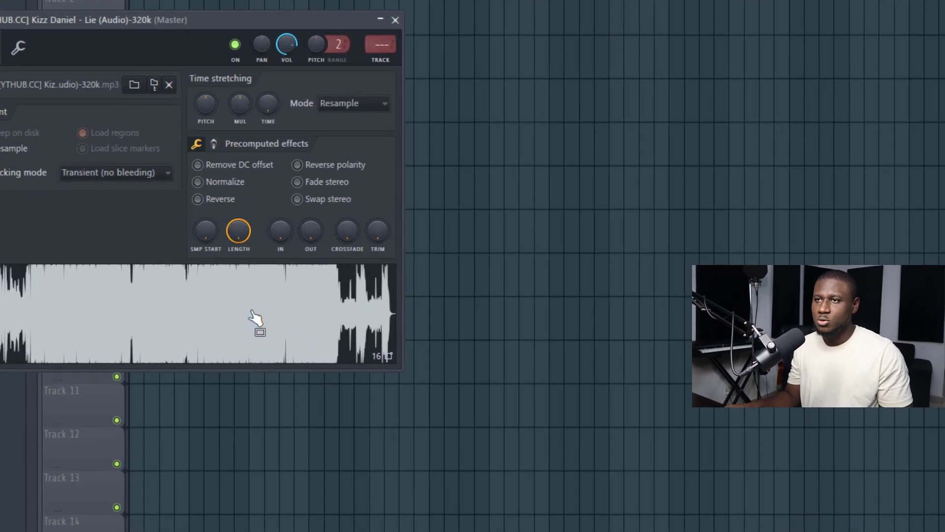
right_click(256, 317)
click(293, 470)
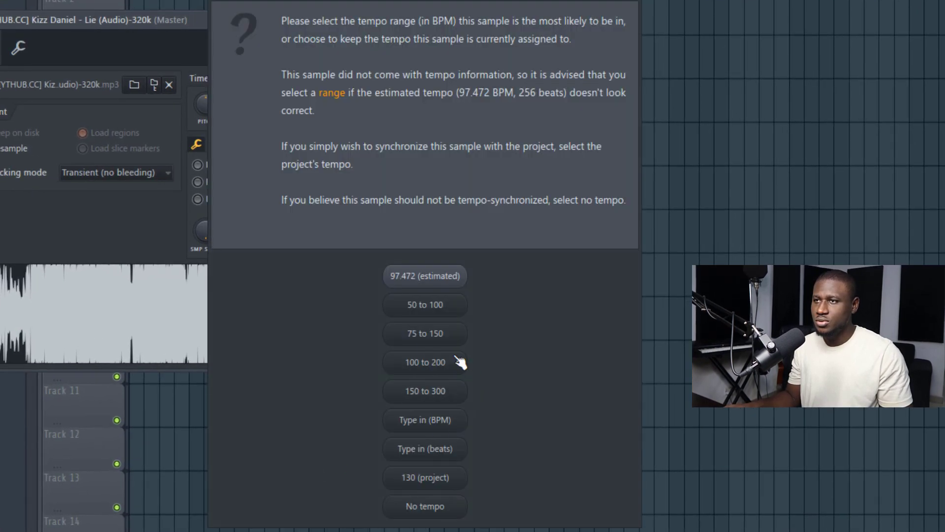
click(426, 333)
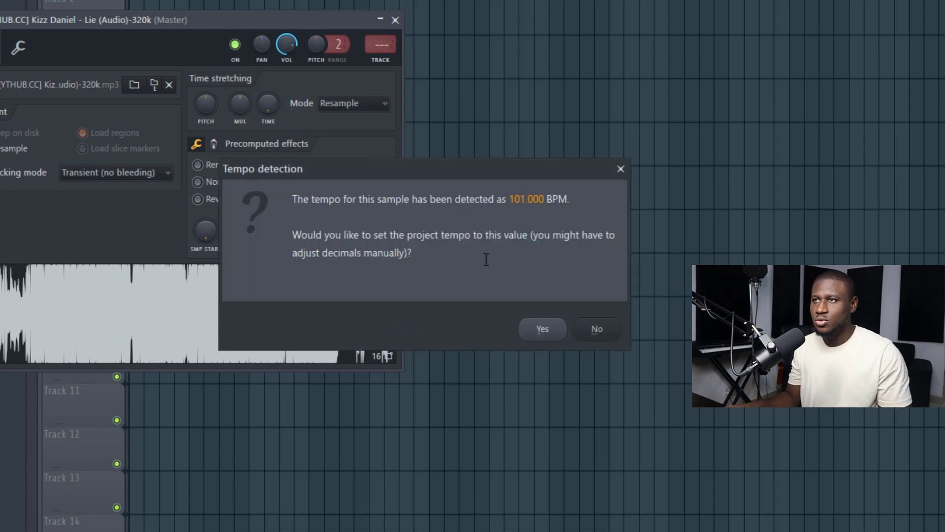
click(541, 328)
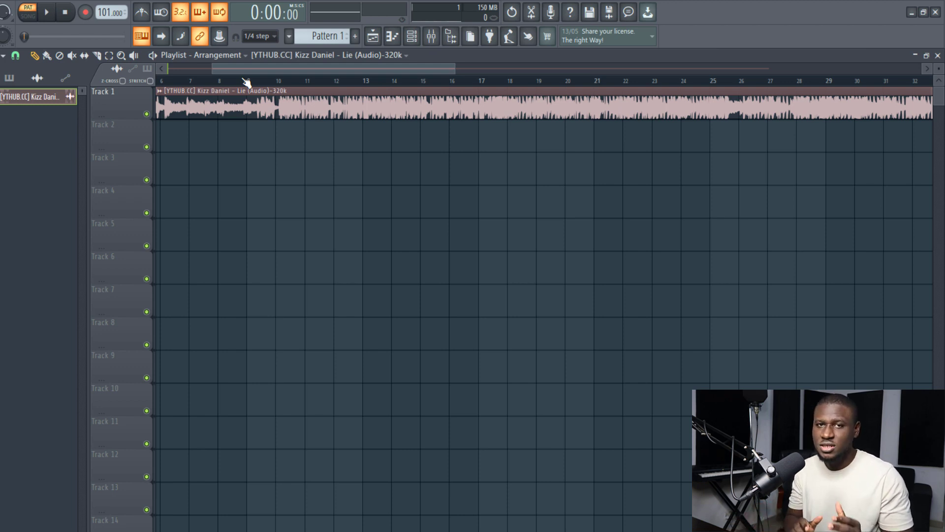
Play the 'Lie' reference from bar 9, then stop playback
click(246, 82)
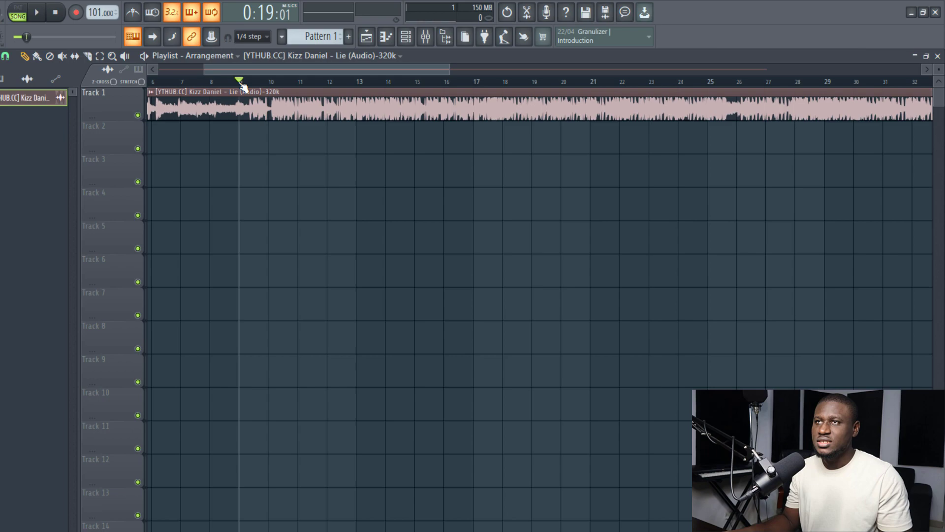
scroll(243, 84, up, 2)
key(space)
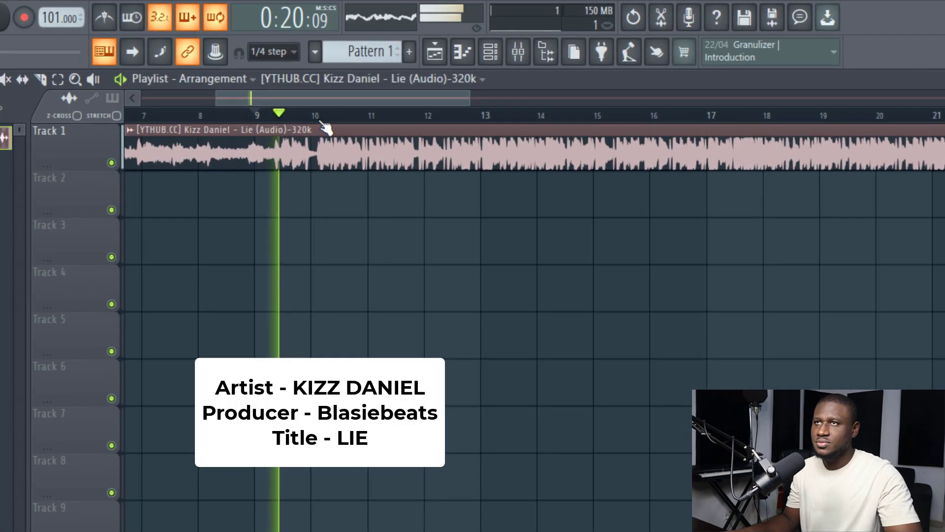
scroll(323, 126, up, 1)
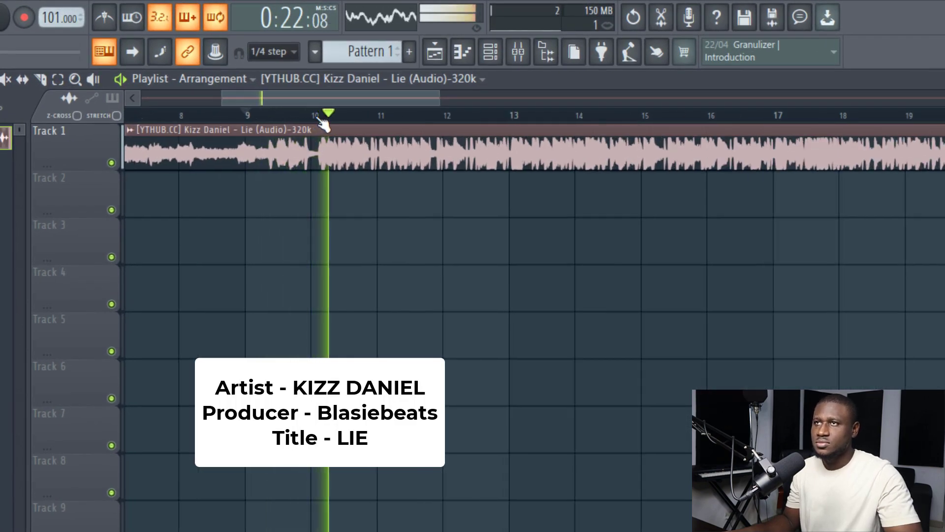
scroll(322, 126, up, 1)
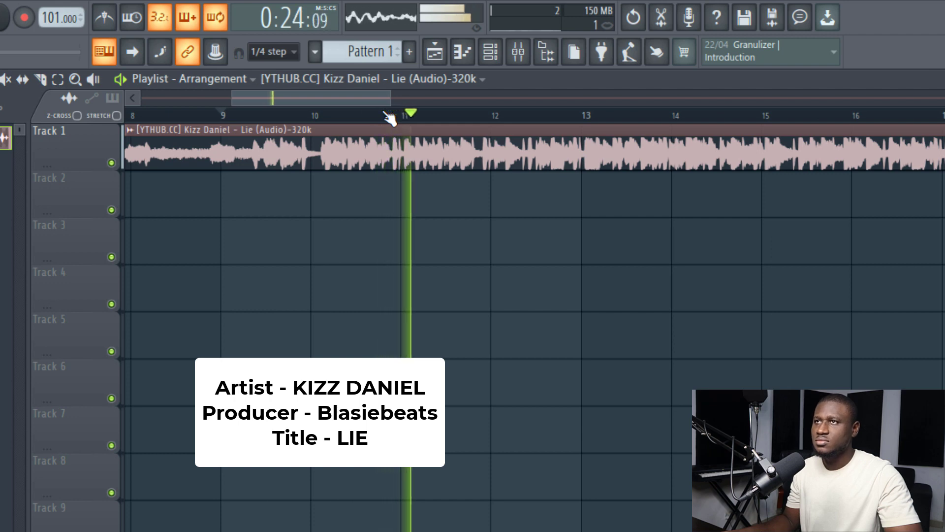
scroll(388, 118, down, 2)
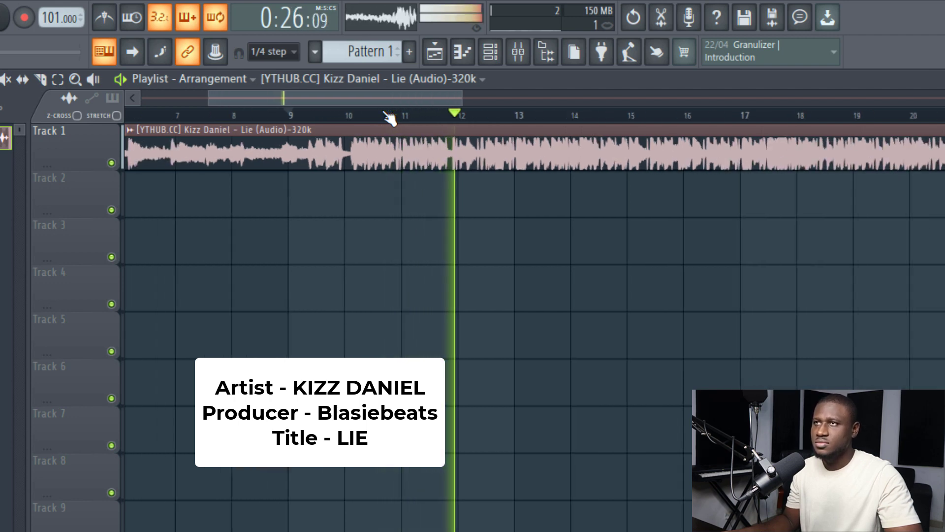
key(space)
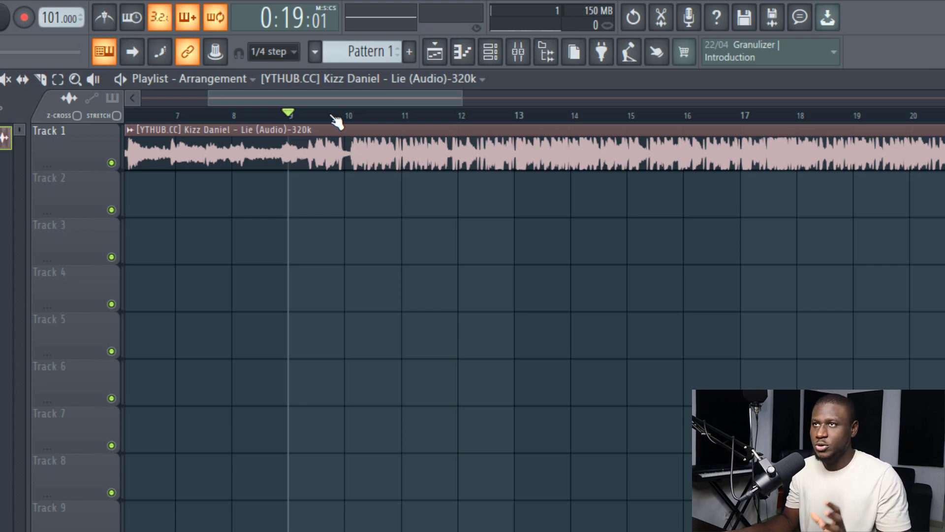
Slice the 'Lie' clip two bars in and delete the leftover remainder
click(232, 93)
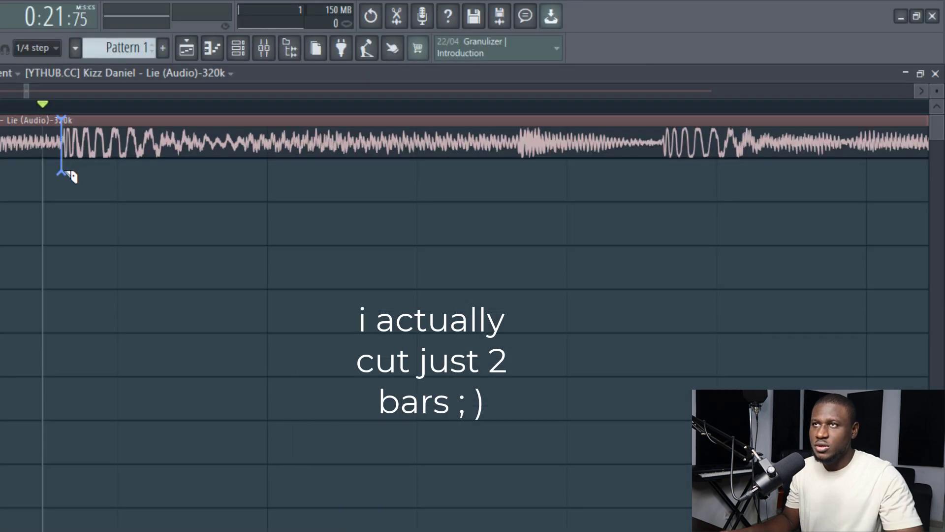
drag(61, 173, 60, 166)
scroll(56, 109, up, 5)
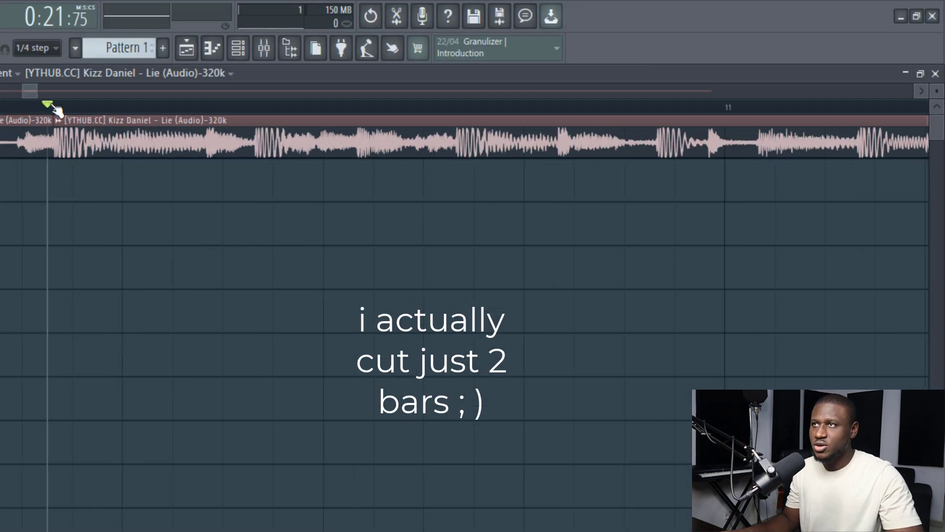
scroll(55, 109, down, 4)
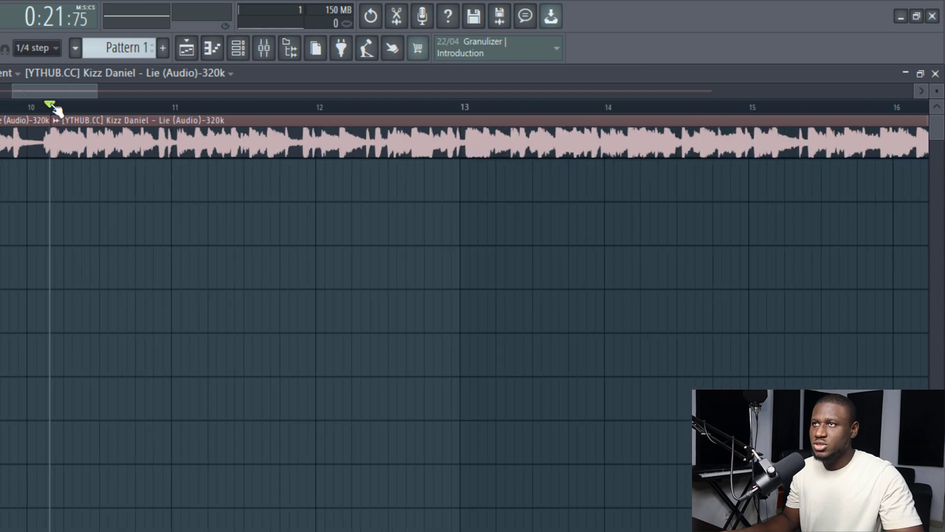
scroll(55, 108, down, 1)
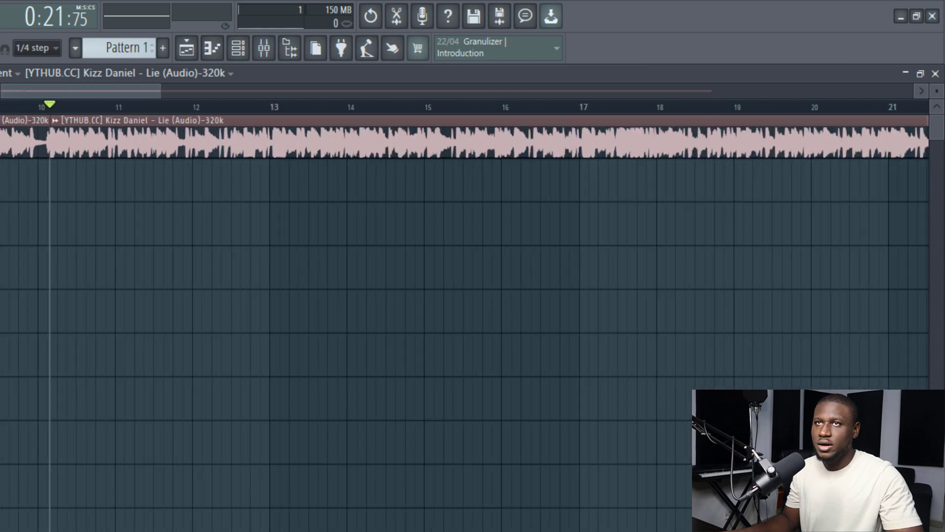
scroll(336, 99, up, 3)
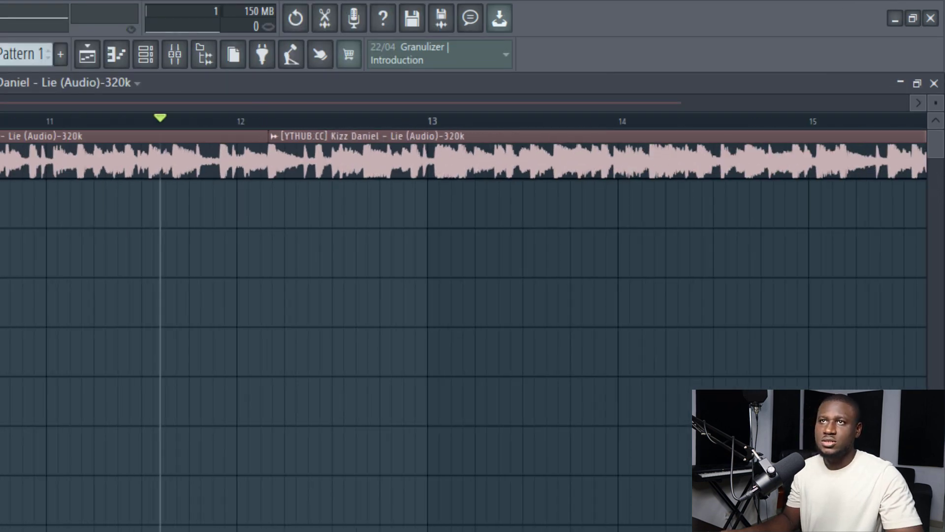
right_click(288, 161)
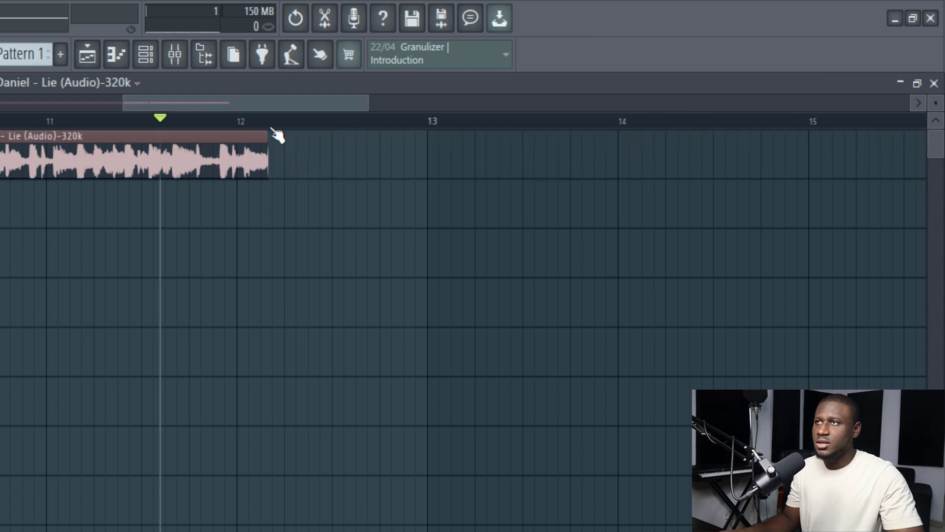
scroll(274, 133, down, 5)
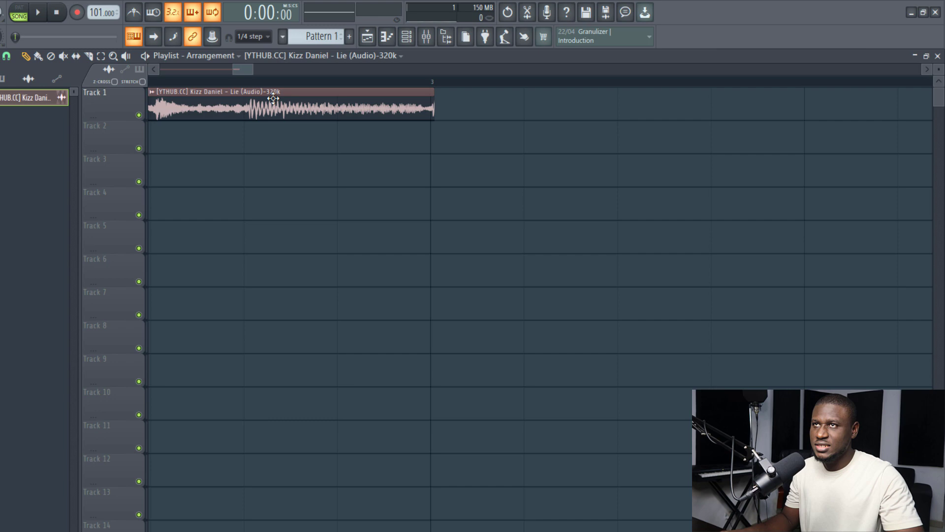
Set playlist snapping to (none)
scroll(250, 78, up, 3)
scroll(297, 78, down, 3)
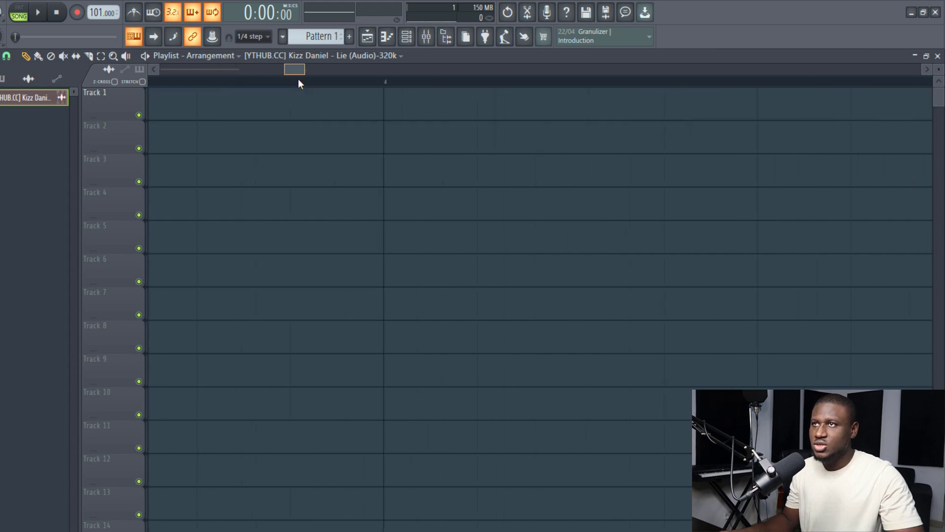
scroll(244, 88, down, 5)
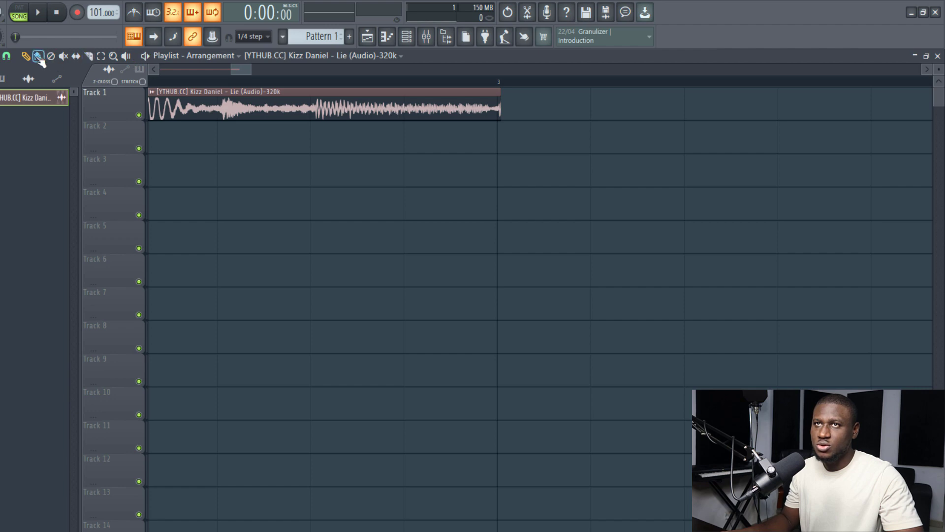
click(7, 56)
click(20, 112)
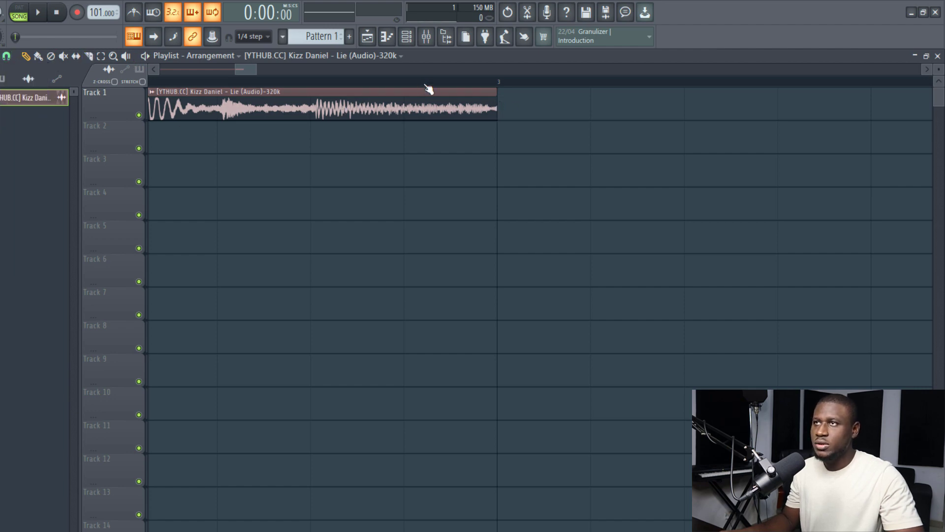
Preview the two-bar clip from bar 2, then open its clip menu to render it as 'drum sample'
ctrl+scroll(428, 90, down, 4)
click(265, 84)
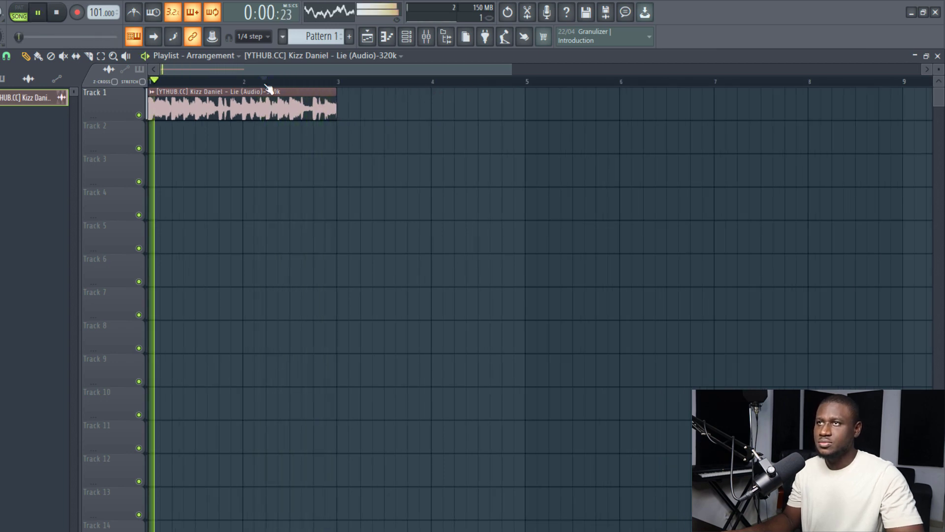
key(space)
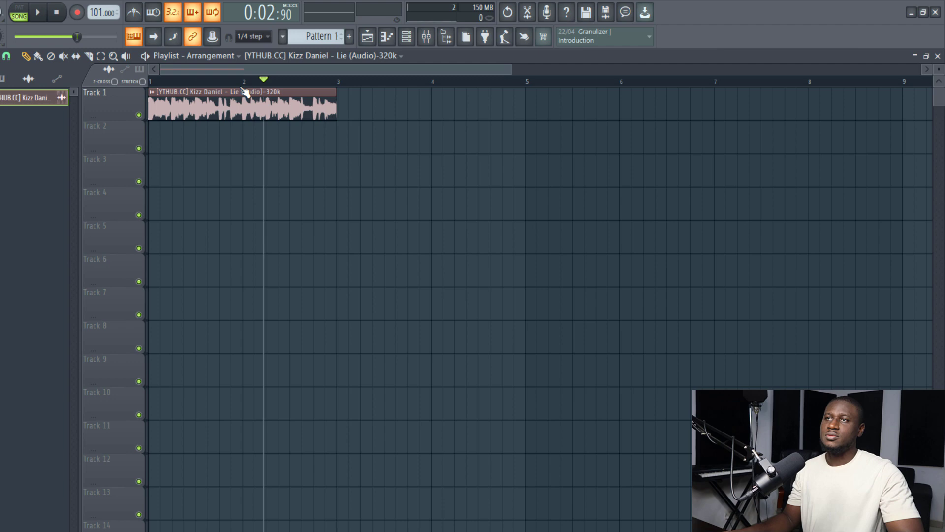
click(151, 81)
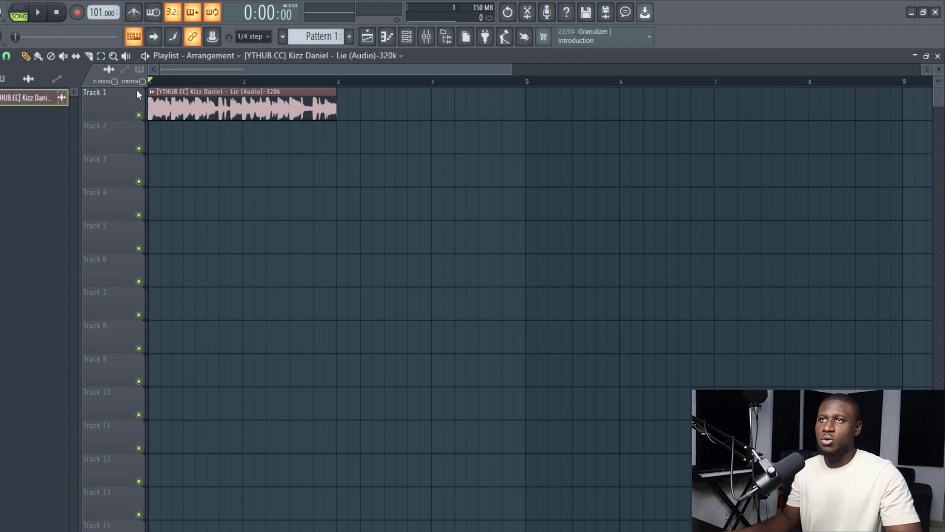
click(152, 93)
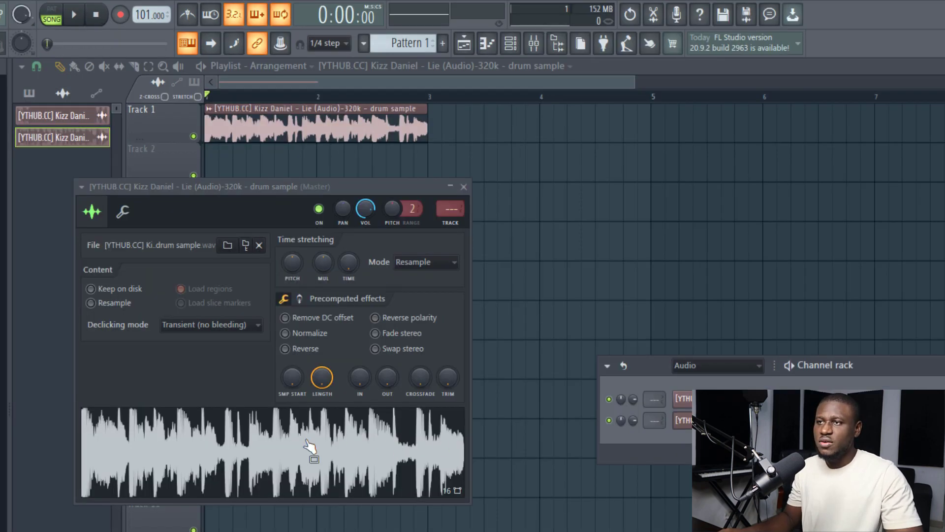
Select and audition the drum sample channel in the channel rack
click(298, 127)
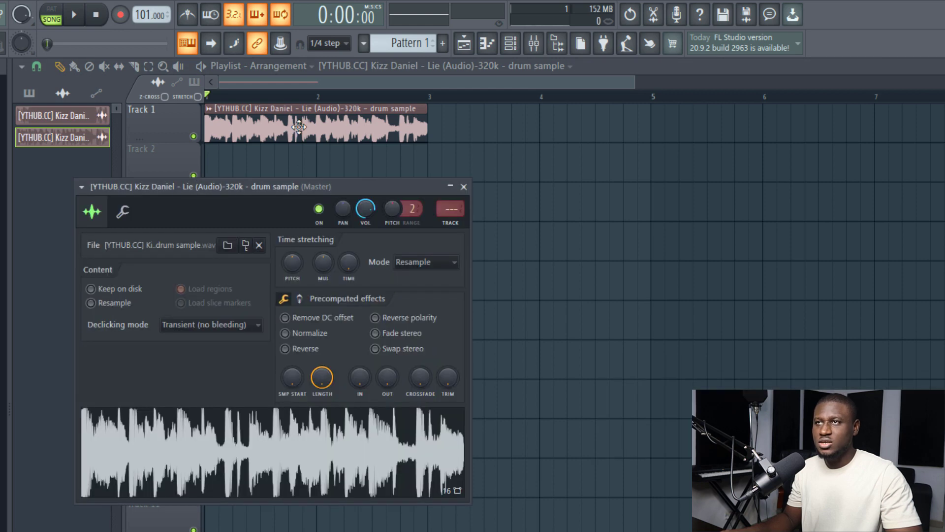
click(510, 42)
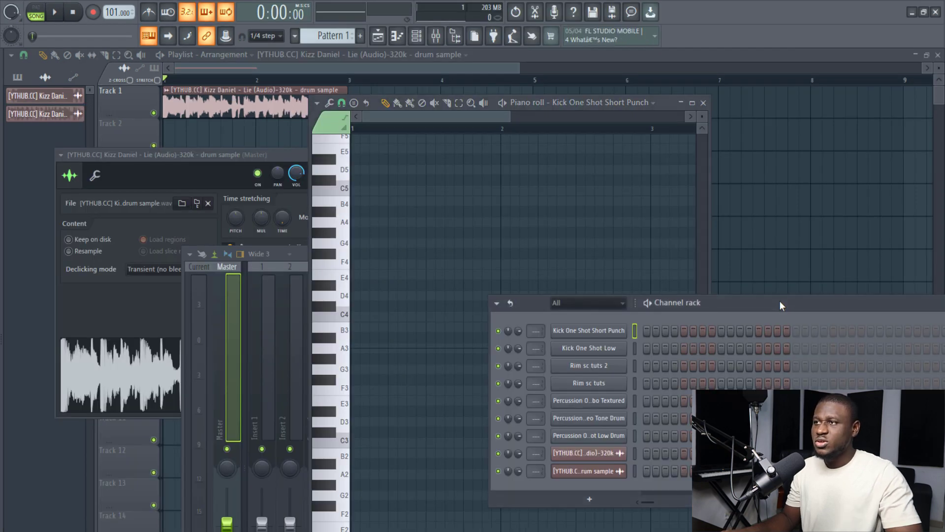
click(611, 470)
click(610, 470)
Show the drum sample waveform in the Kick One Shot Short Punch piano roll, maximized
drag(426, 276, 473, 217)
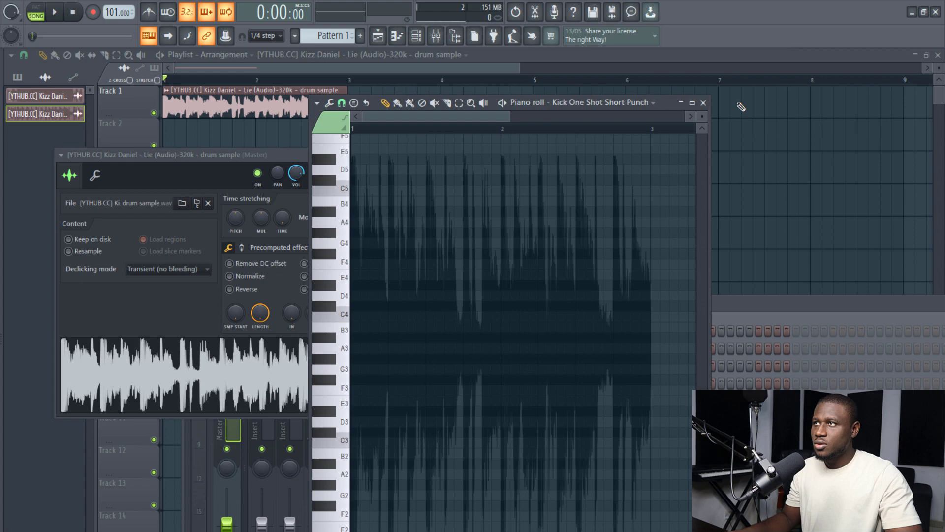
click(692, 104)
scroll(58, 81, up, 5)
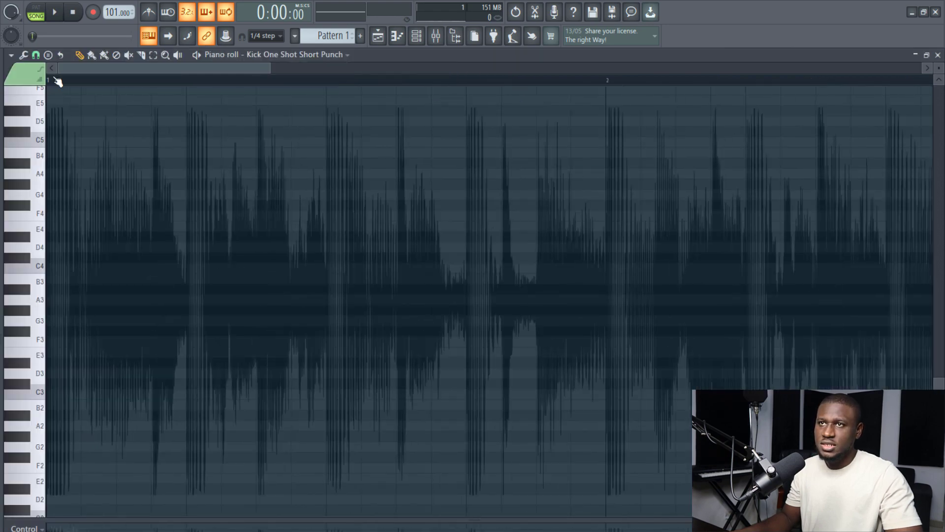
scroll(57, 81, down, 8)
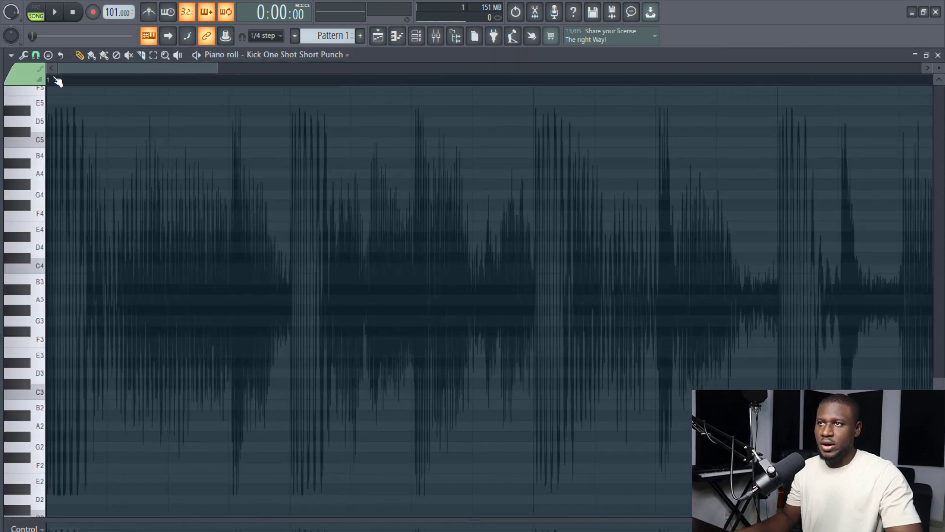
scroll(57, 80, up, 4)
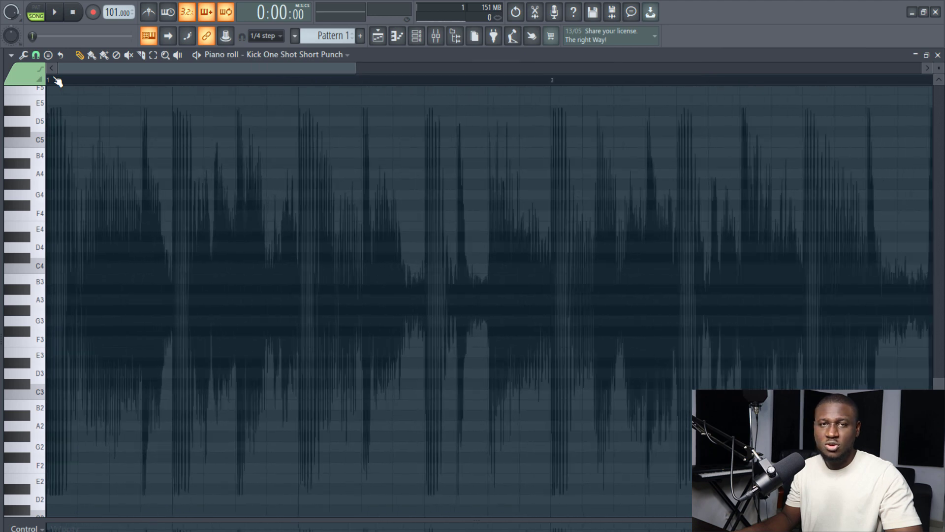
Briefly view the Percussion One Shot Leo Tone Drum piano roll, then close it
click(938, 55)
right_click(624, 418)
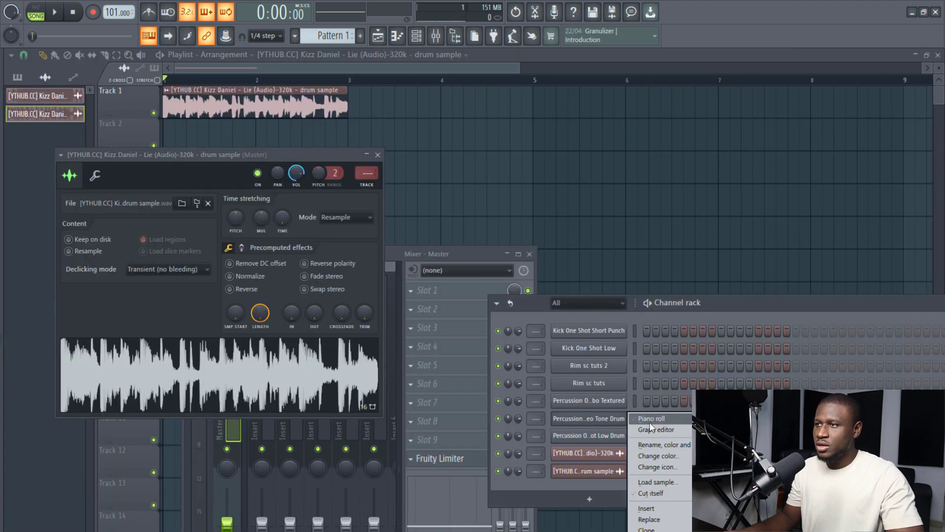
click(649, 421)
scroll(302, 316, up, 4)
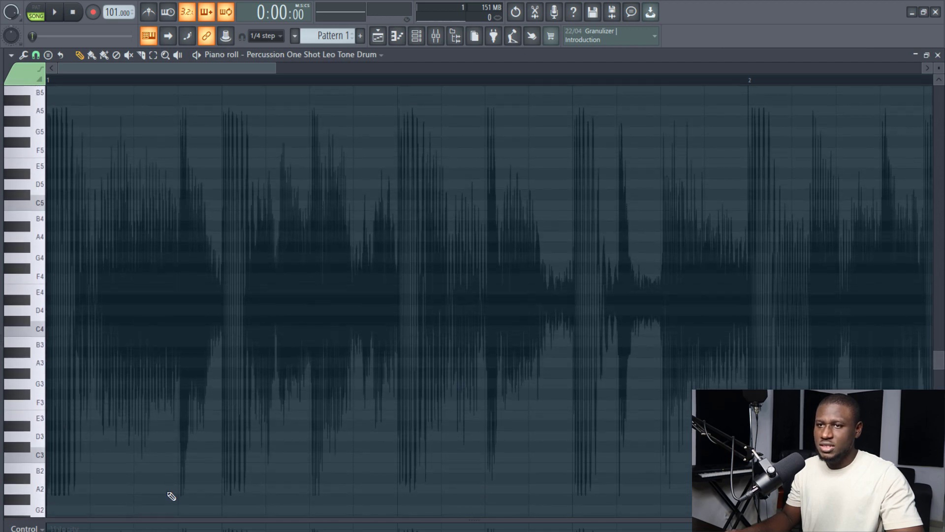
click(938, 55)
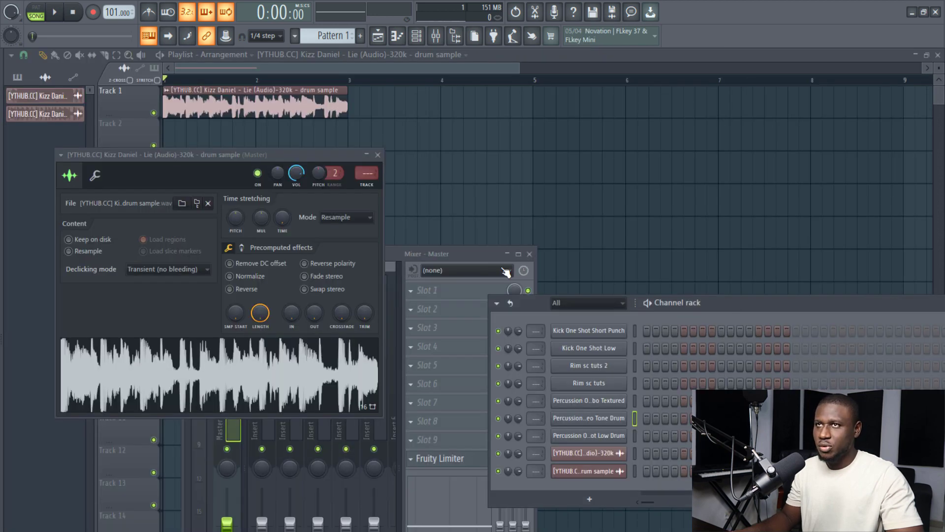
Paint Pattern 1 on Track 2 at bar 1 and stretch it to bar 3 with Bar snap
click(328, 36)
click(206, 128)
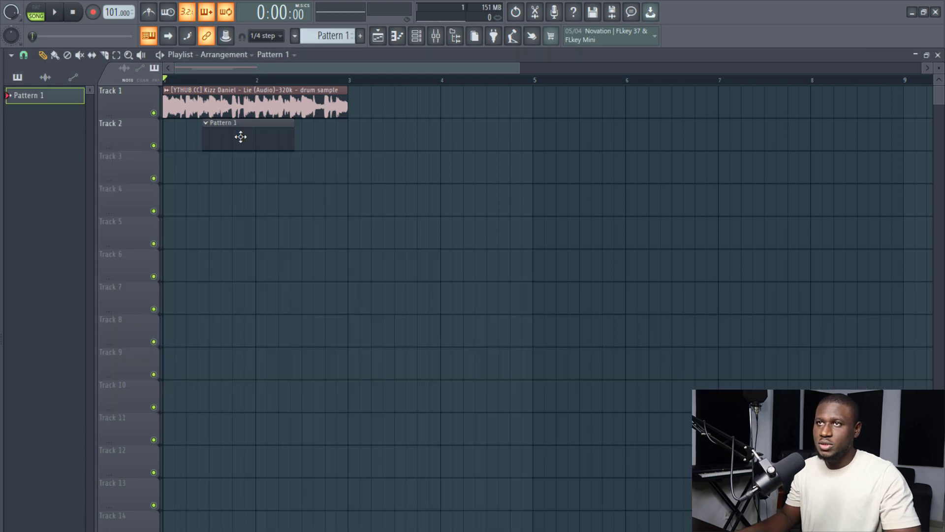
drag(241, 136, 168, 137)
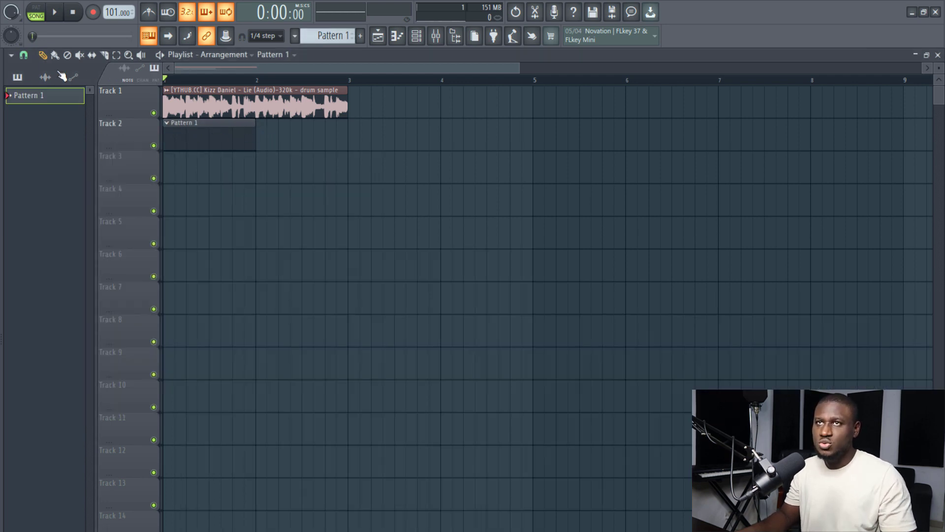
click(23, 55)
click(35, 232)
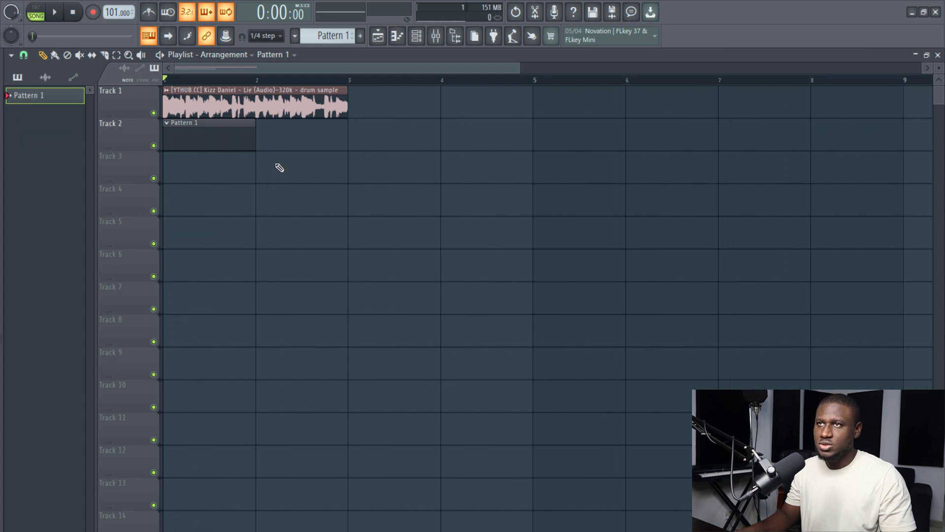
drag(259, 145, 324, 153)
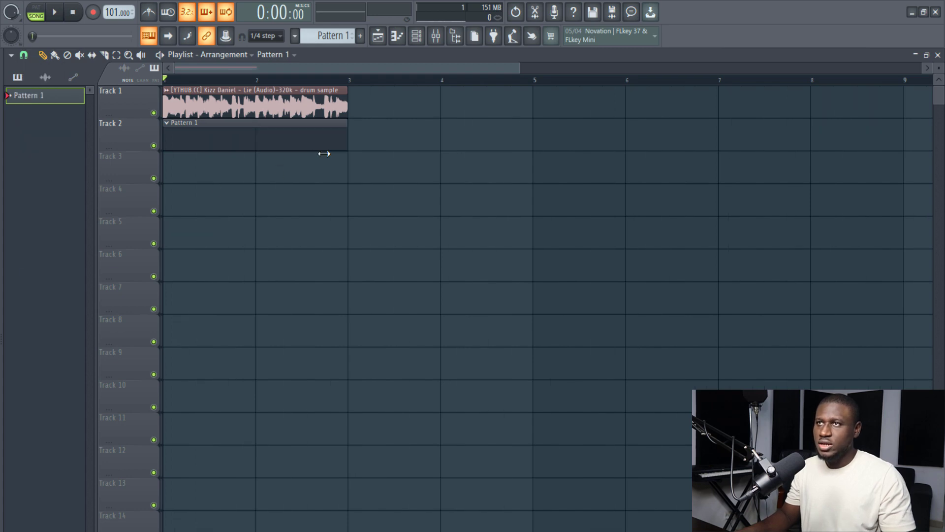
double_click(294, 141)
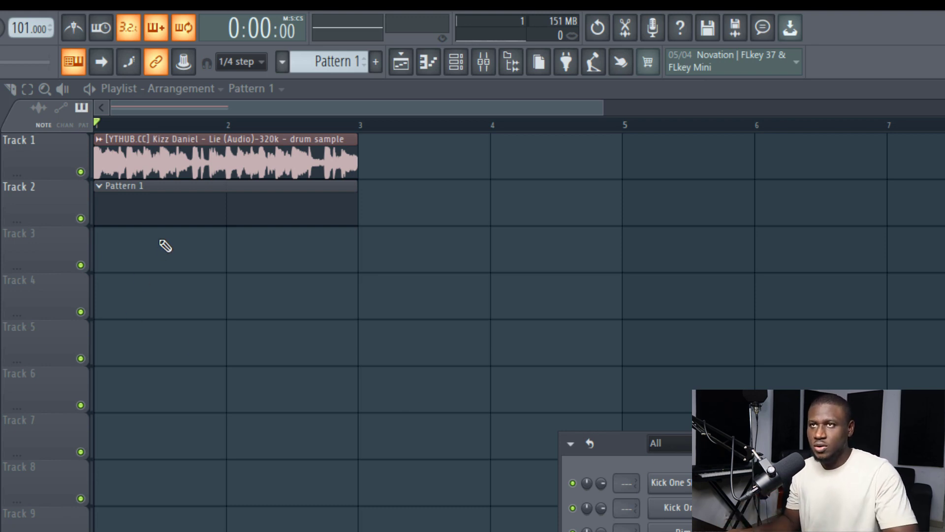
Play Pattern 1 against the reference, then move the channel rack to the screen centre
key(space)
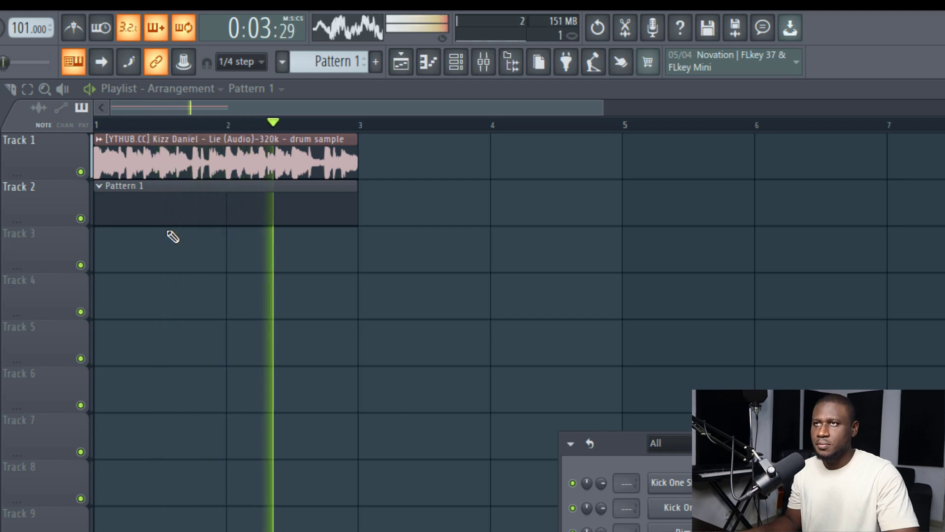
key(space)
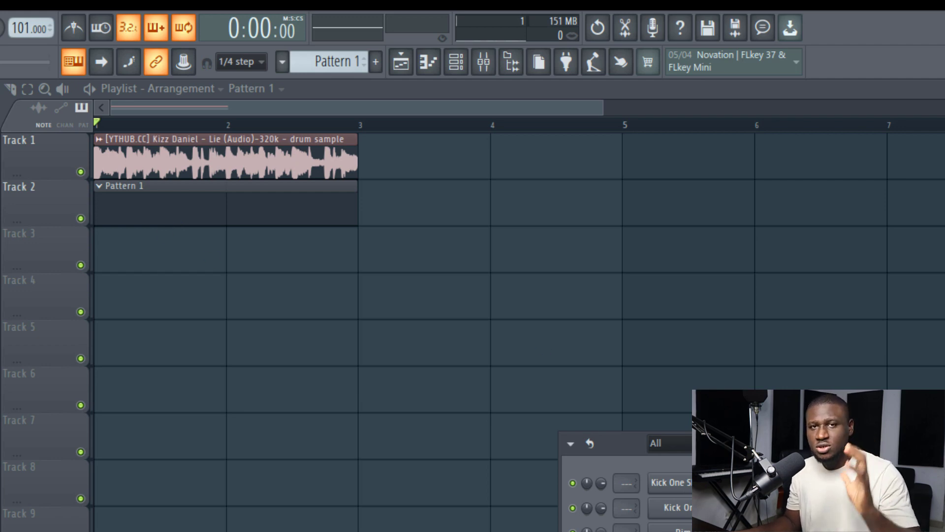
drag(898, 445, 641, 405)
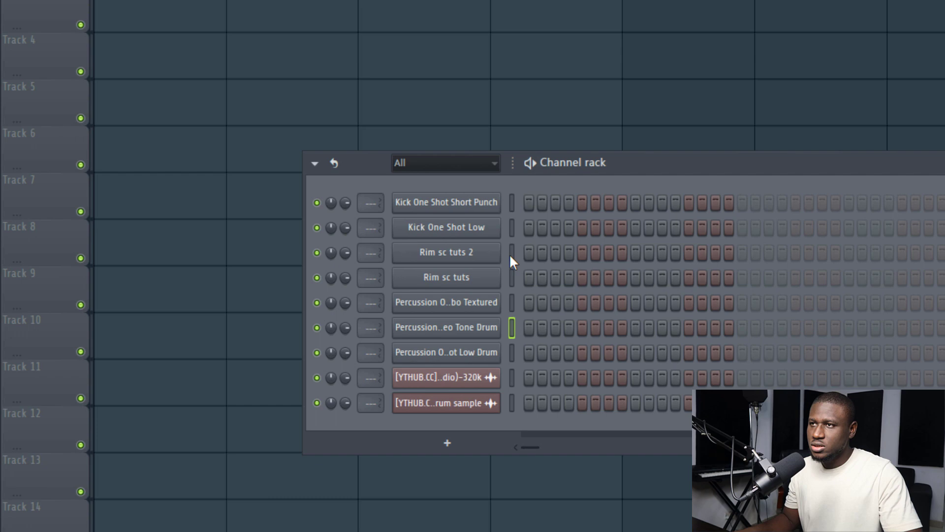
Open Rim sc tuts 2 in the piano roll, audition C5, and set the note snap
click(512, 277)
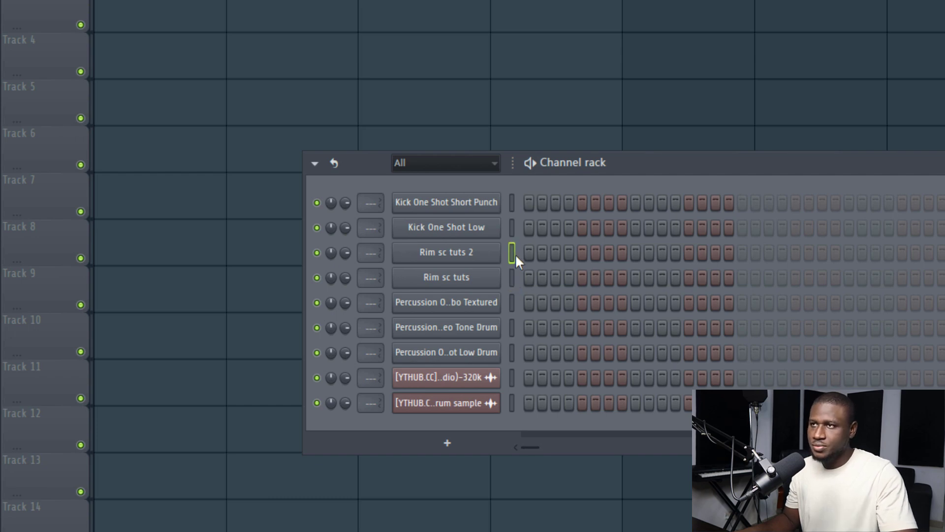
right_click(496, 250)
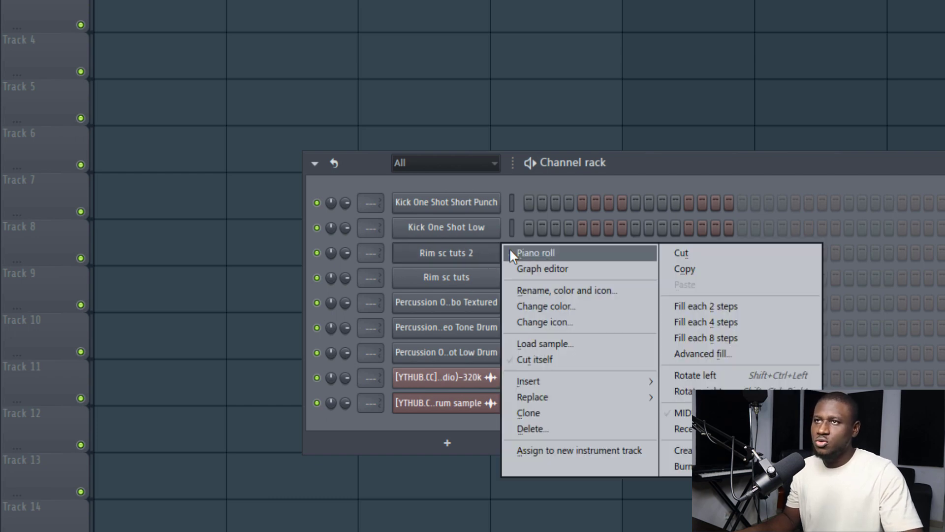
click(510, 251)
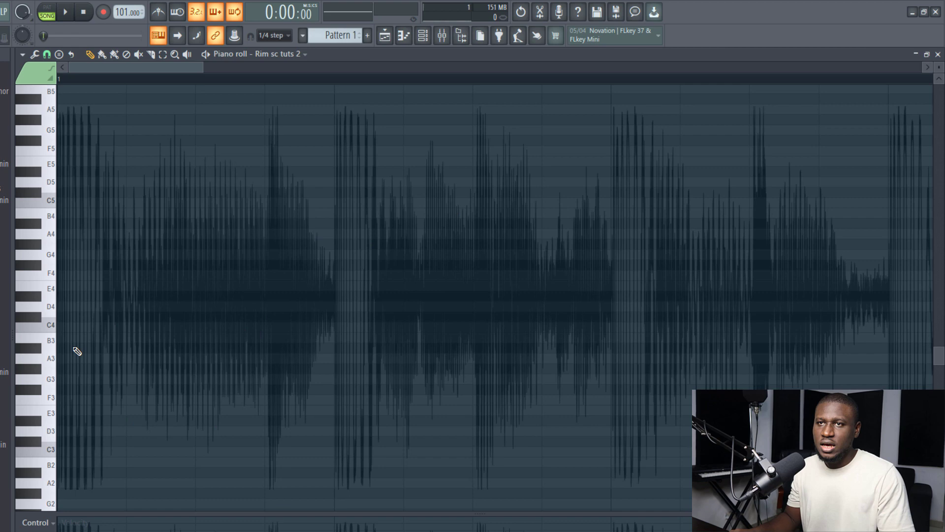
scroll(79, 347, up, 3)
click(52, 263)
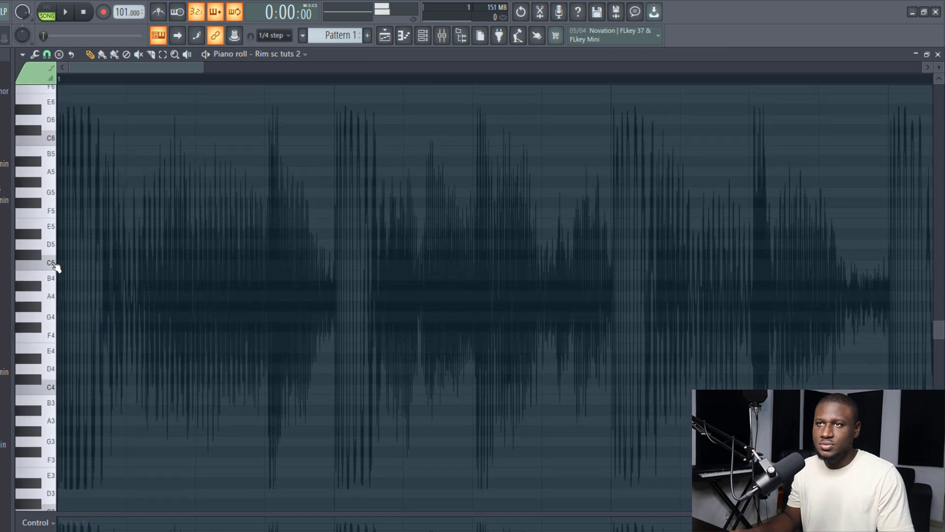
click(48, 54)
click(53, 55)
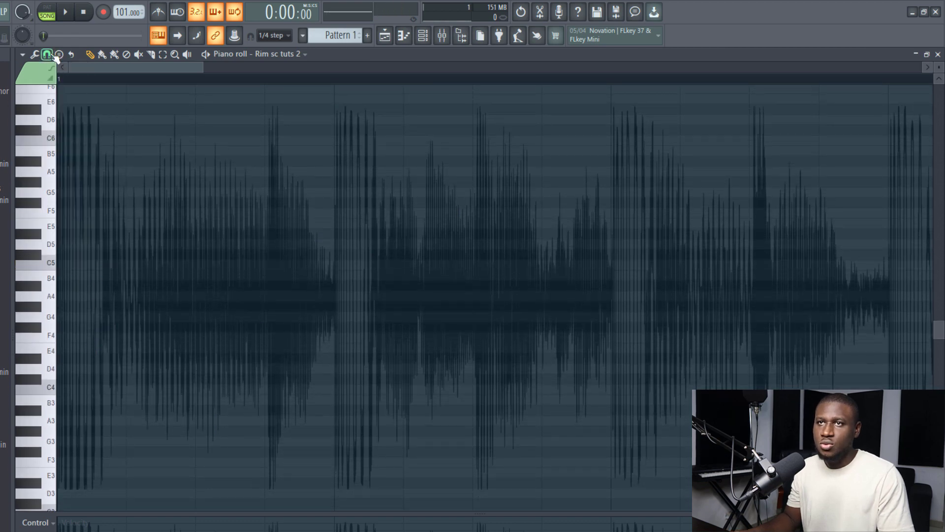
Draw three C5 rim notes on the reference hits and play them back to check
click(280, 281)
drag(281, 276, 284, 261)
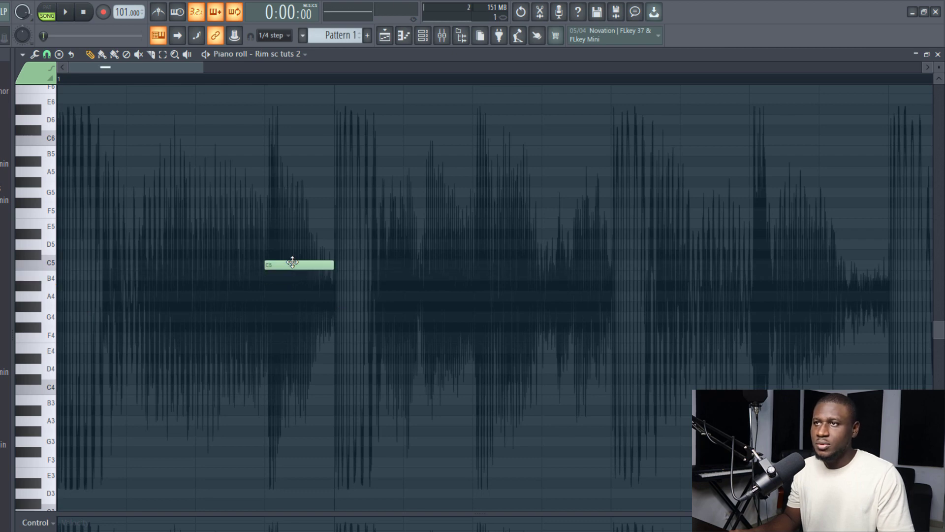
click(487, 265)
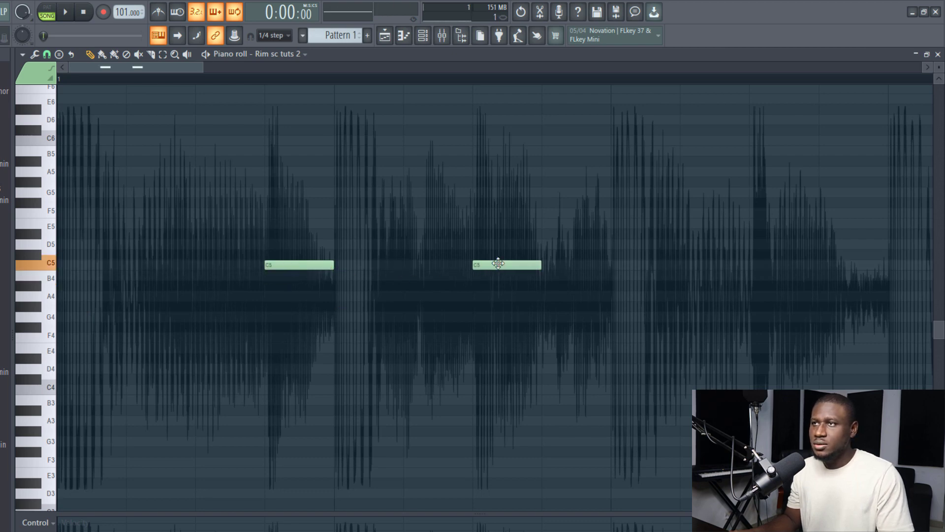
click(771, 264)
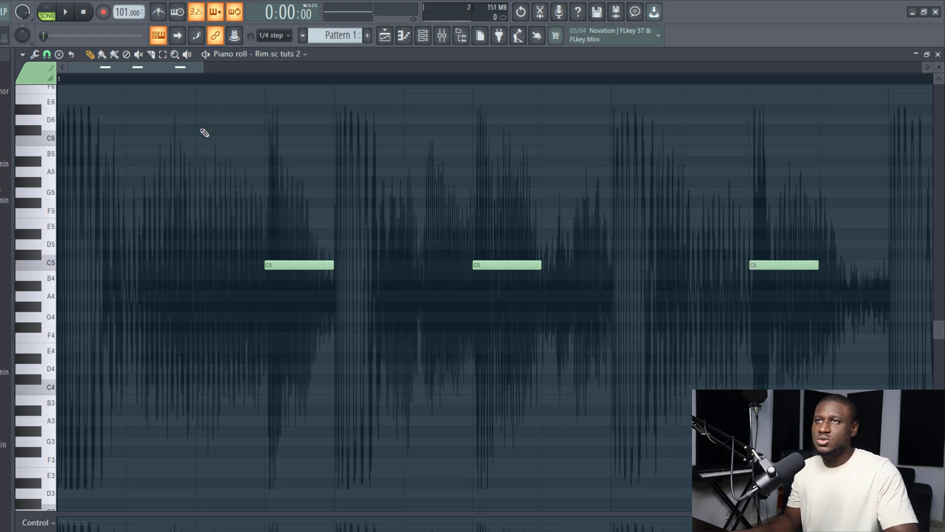
click(422, 36)
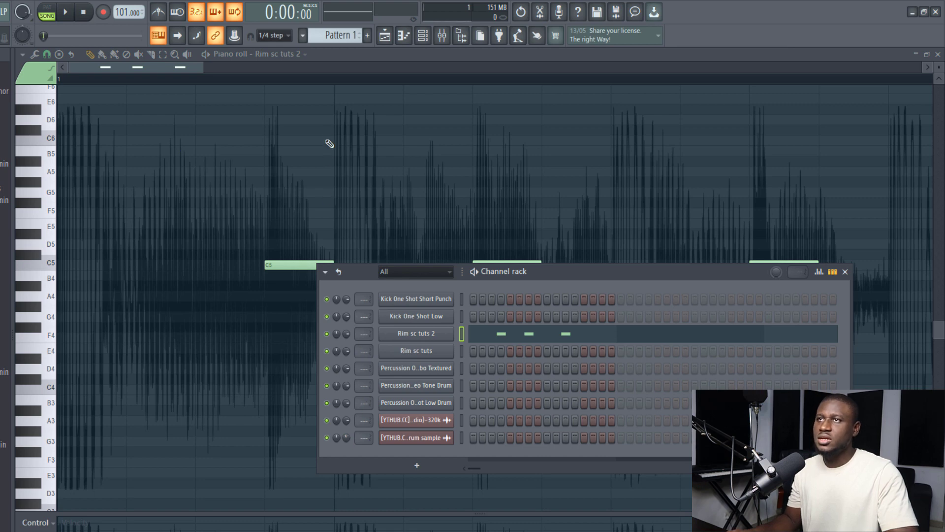
click(160, 67)
key(space)
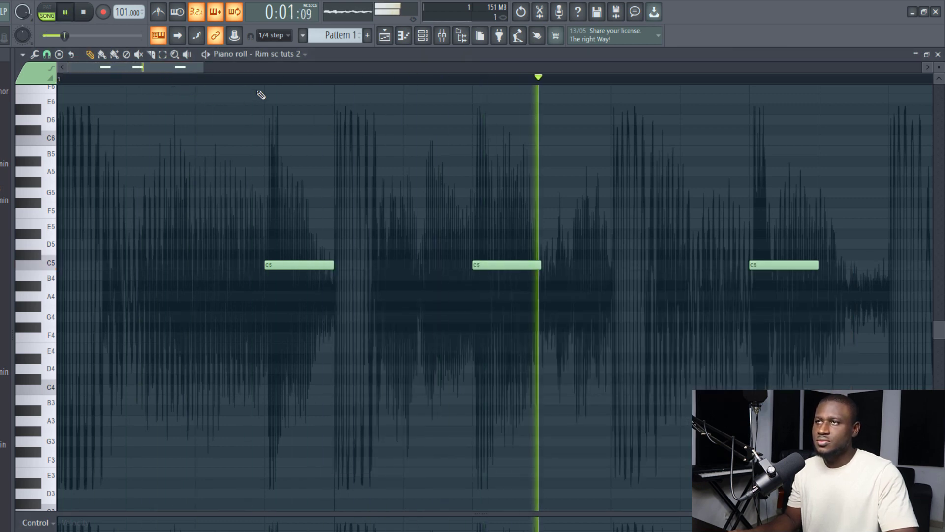
key(space)
Add two C5 rim notes in bar 2 and nudge one earlier onto its hit
scroll(270, 82, down, 4)
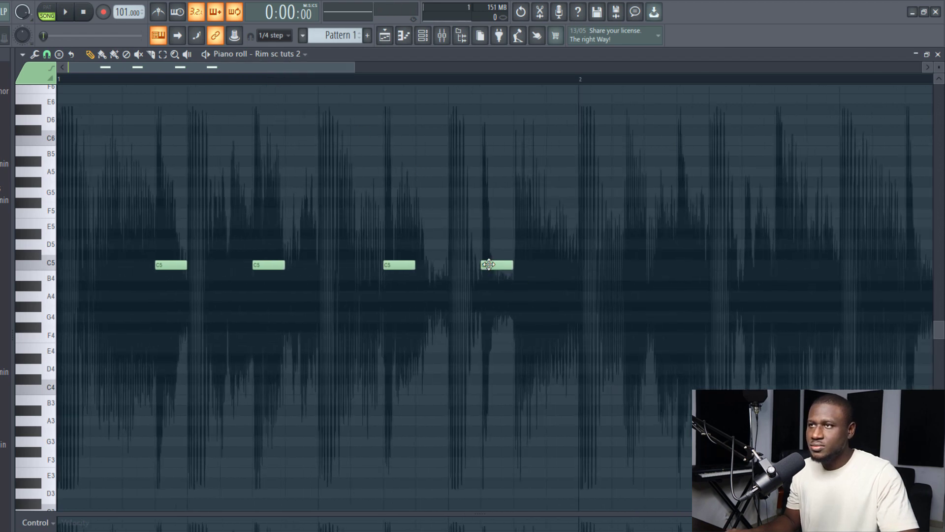
click(606, 265)
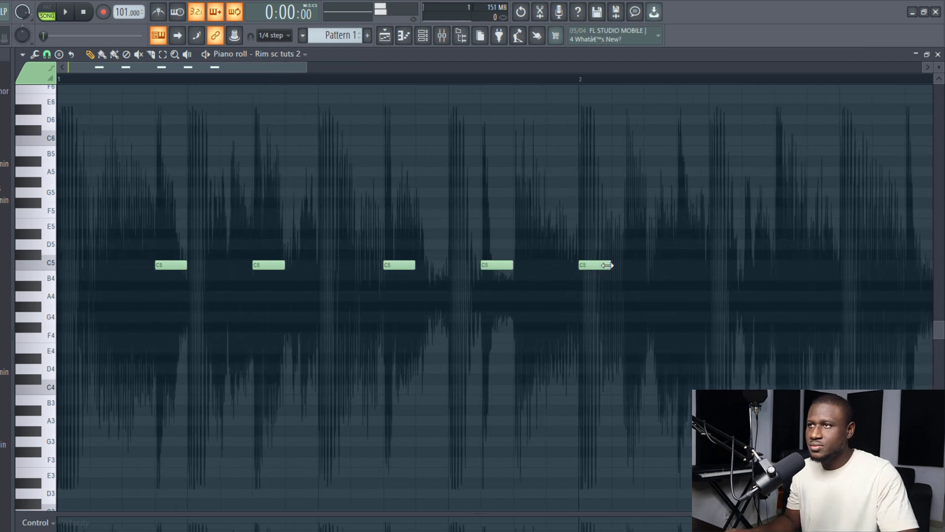
click(714, 264)
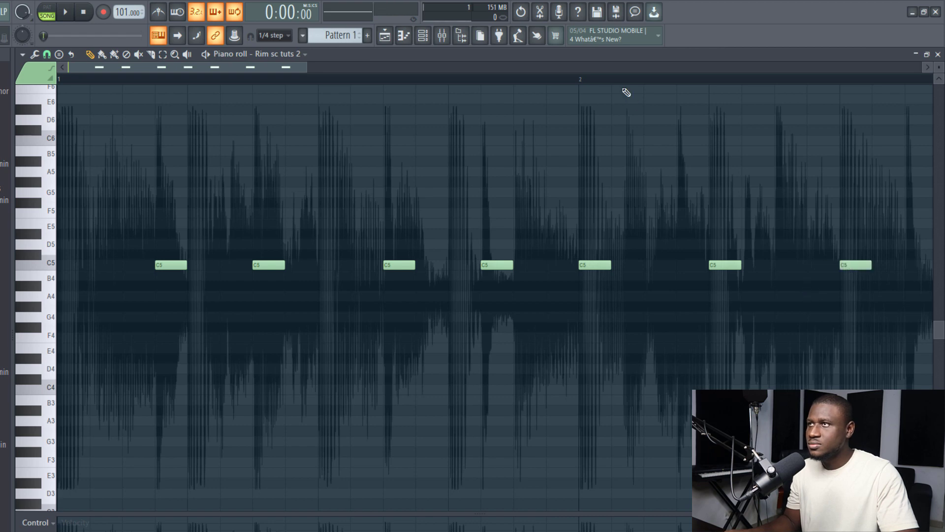
scroll(629, 82, down, 2)
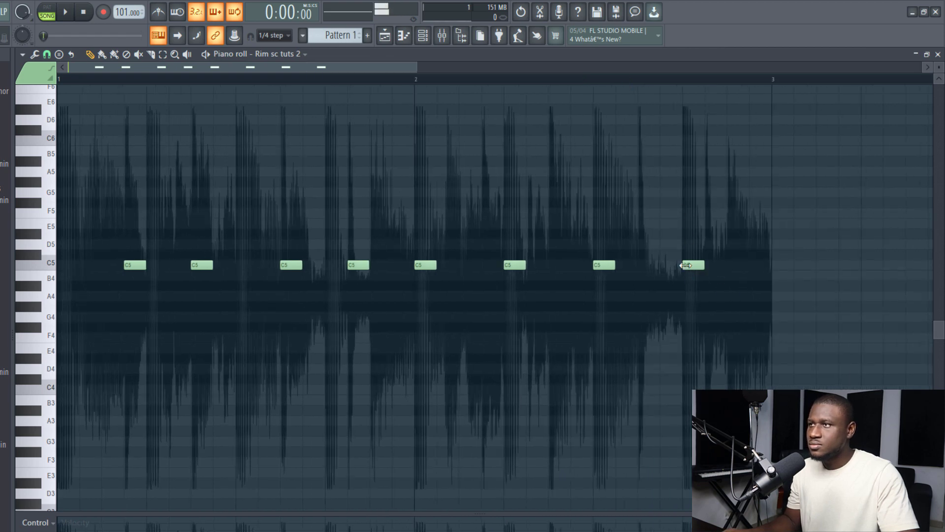
key(space)
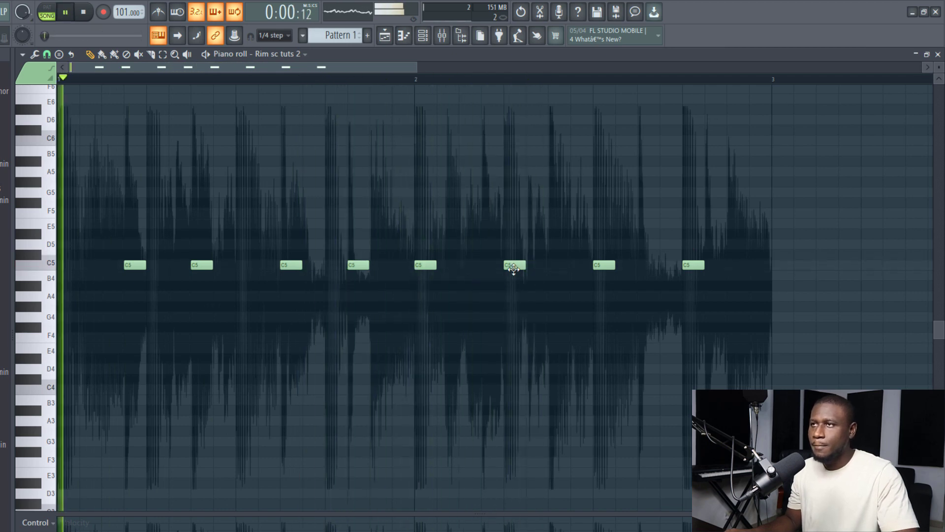
drag(513, 268, 491, 269)
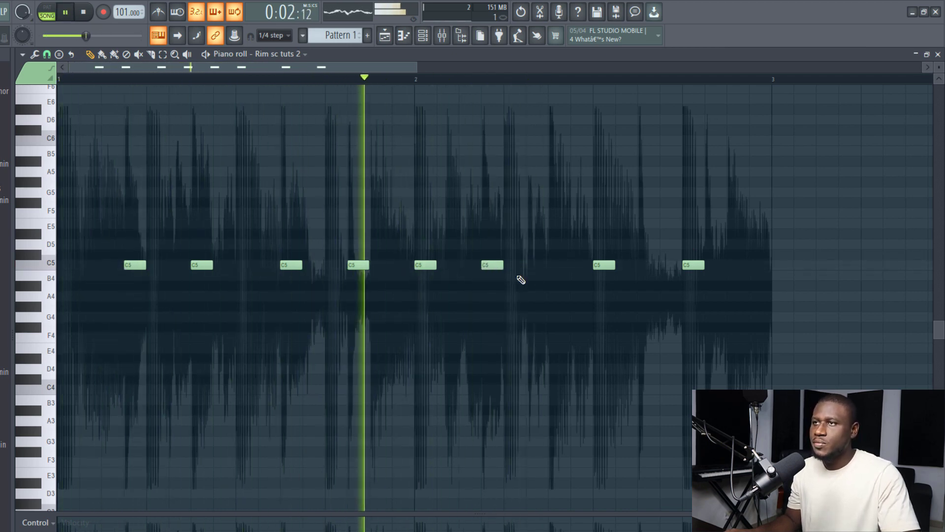
key(space)
Place another C5 rim note and shift two notes later onto the reference hits
click(552, 267)
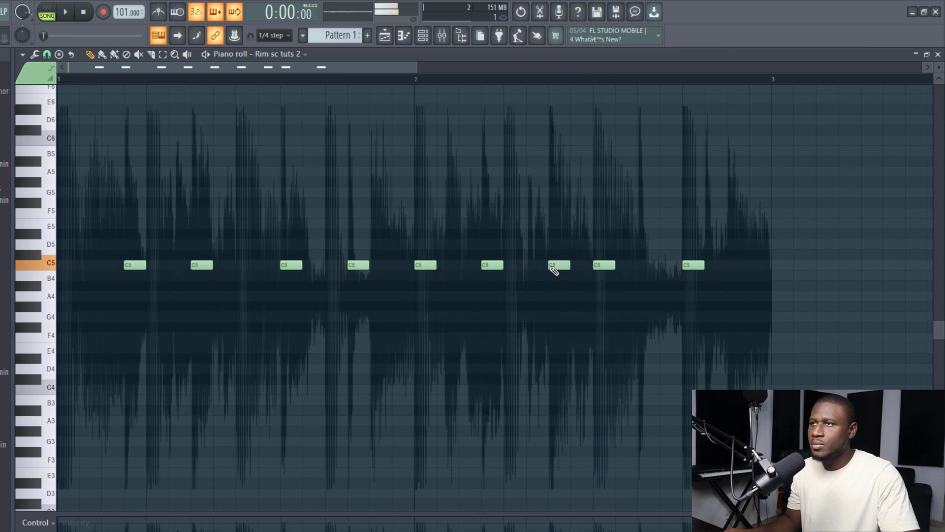
key(space)
drag(602, 266, 648, 265)
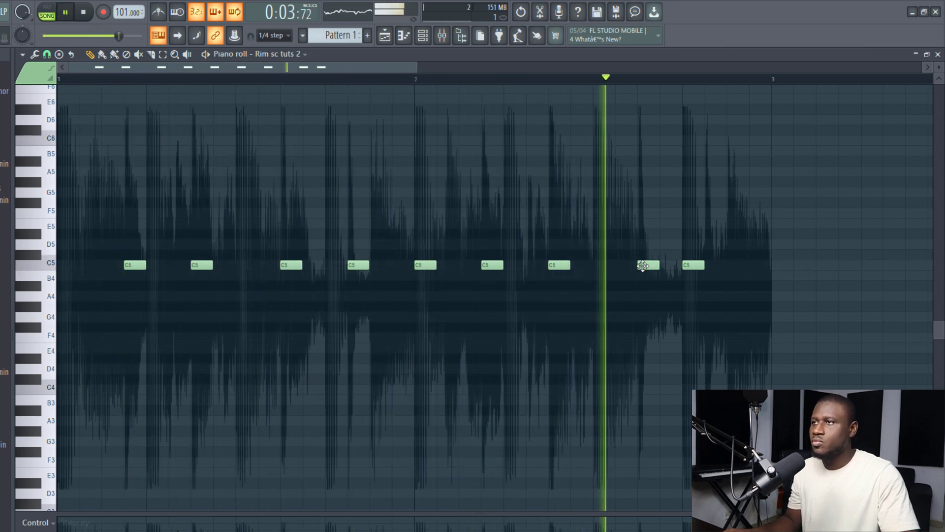
drag(690, 266, 714, 266)
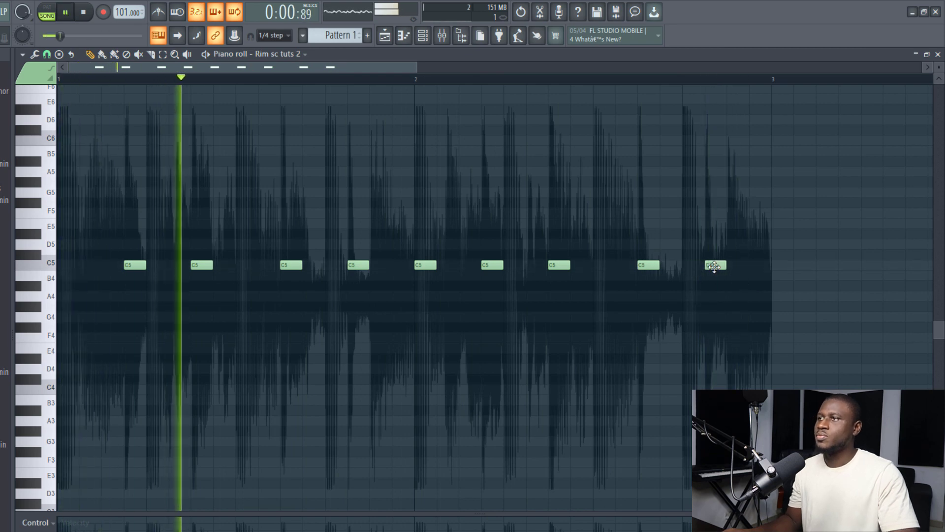
scroll(723, 80, up, 2)
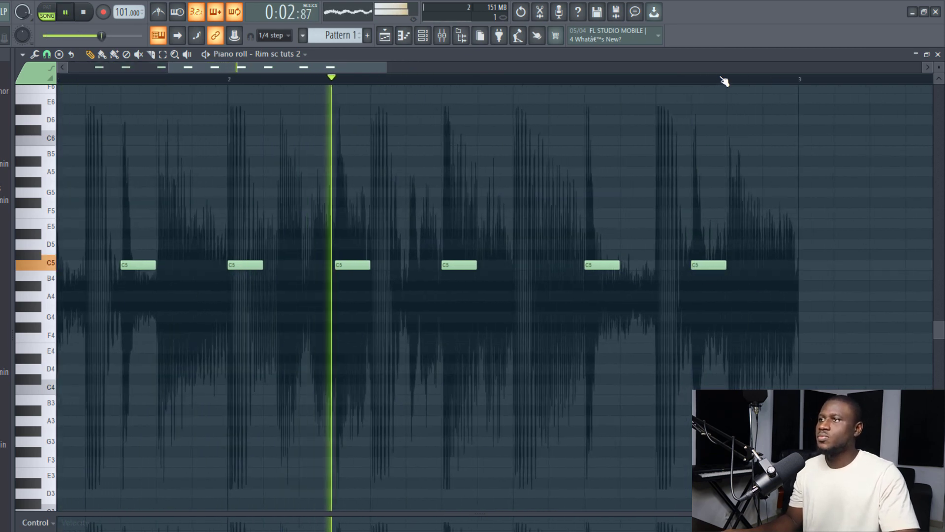
scroll(724, 80, up, 2)
scroll(724, 80, down, 1)
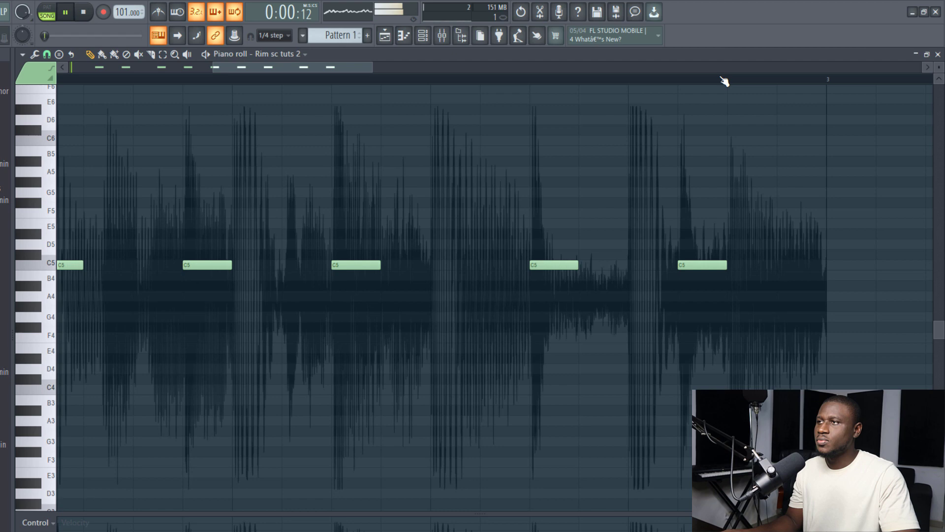
scroll(724, 80, down, 4)
key(space)
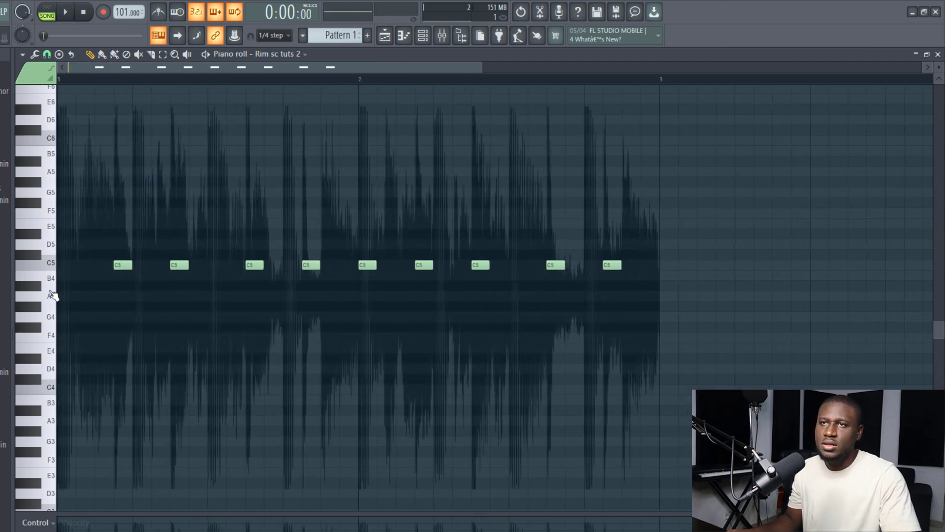
Add a C5 rim note at the start of bar 1, play it back, and return to the playlist
click(69, 266)
key(space)
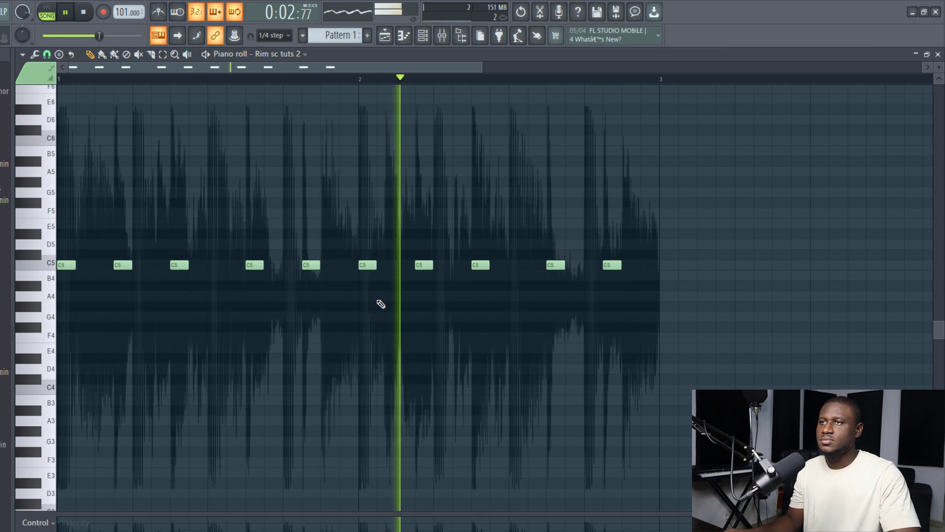
key(space)
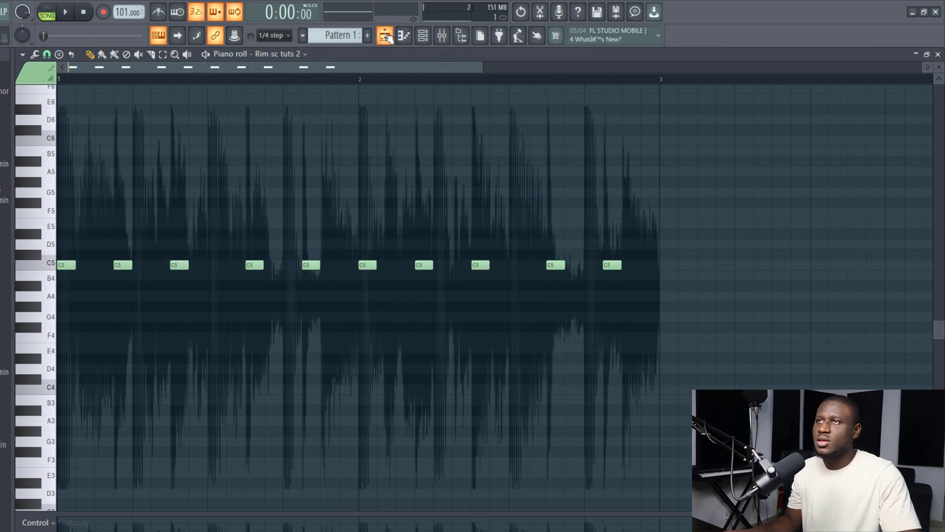
key(F5)
Mute Track 1, play the pattern alone, then unmute the reference
click(163, 112)
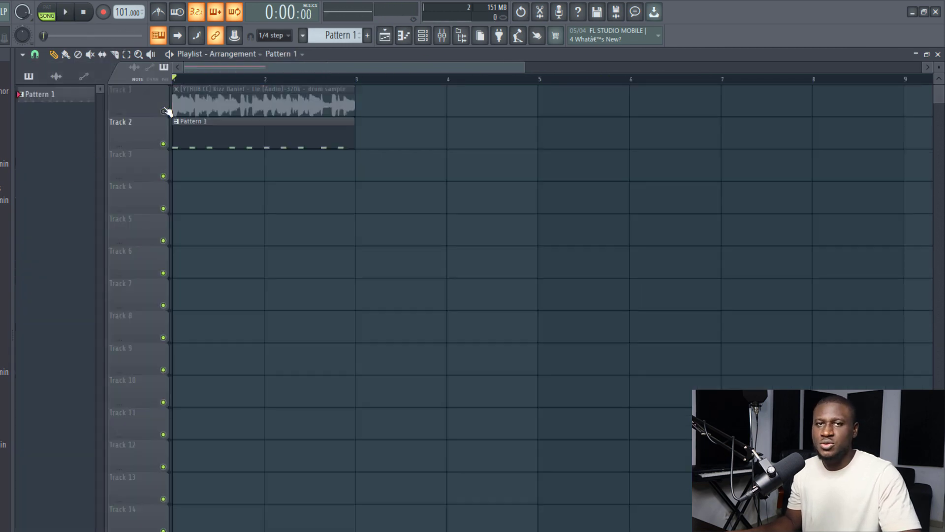
key(space)
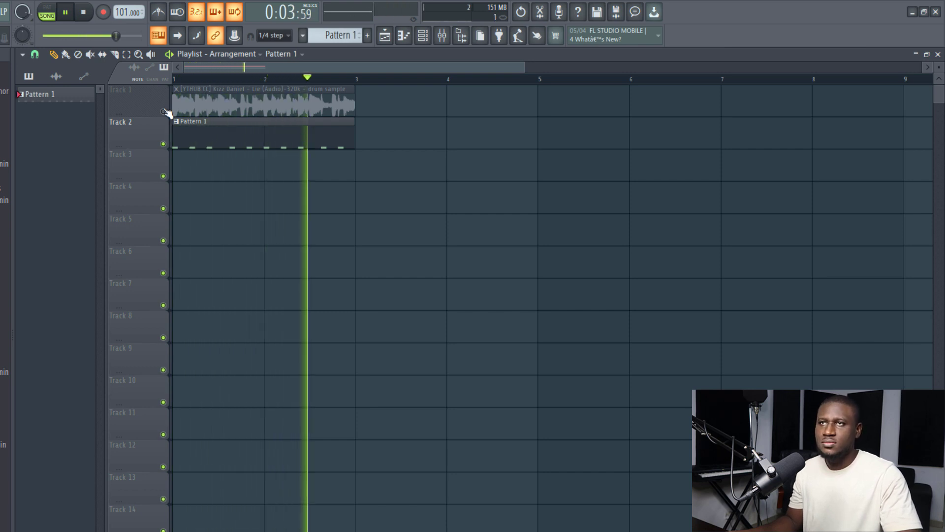
key(space)
click(164, 111)
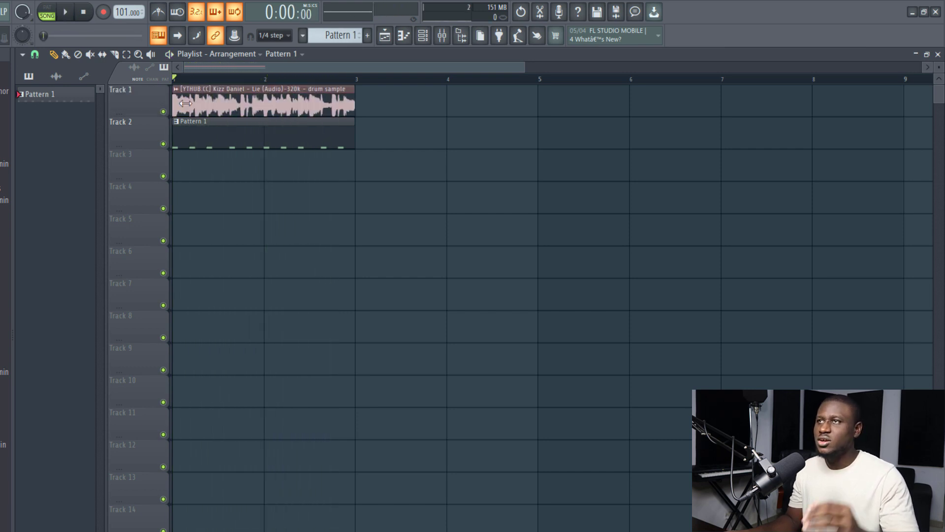
Bring up the channel options for Kick One Shot Short Punch in the channel rack
click(422, 37)
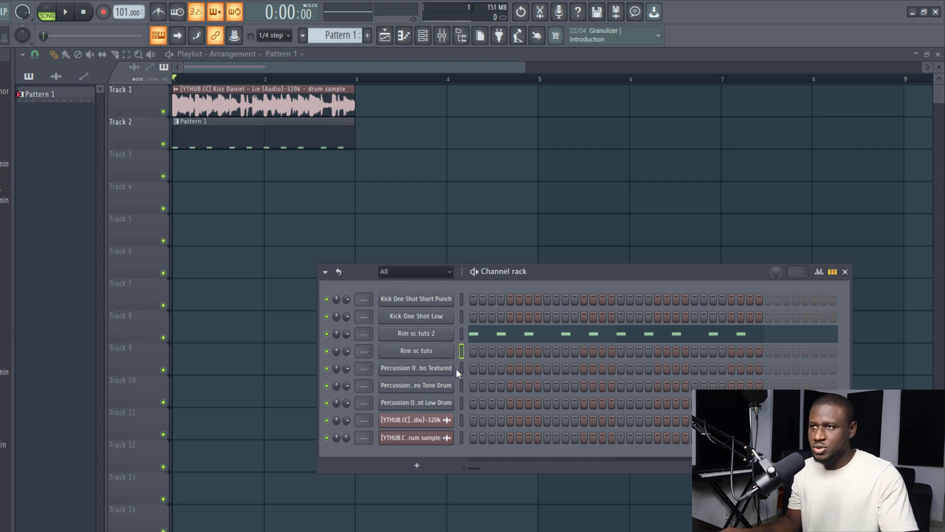
click(462, 401)
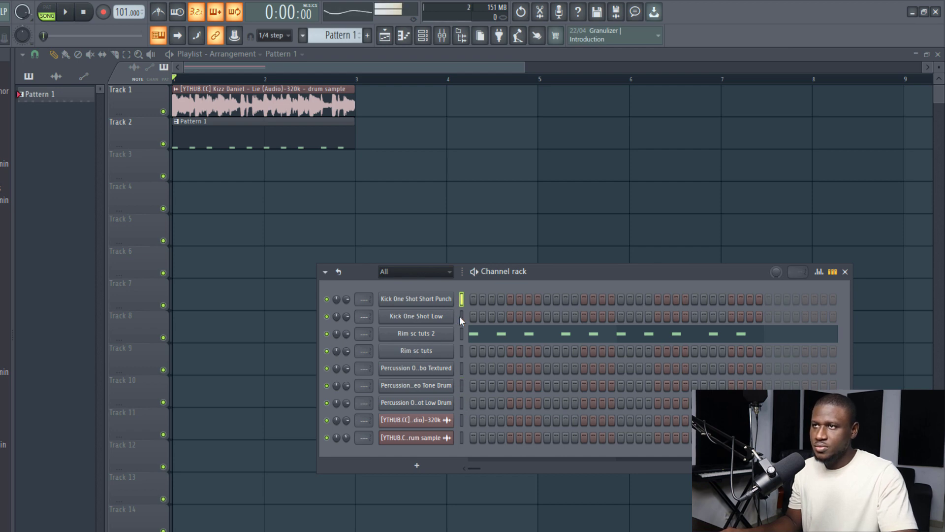
right_click(418, 302)
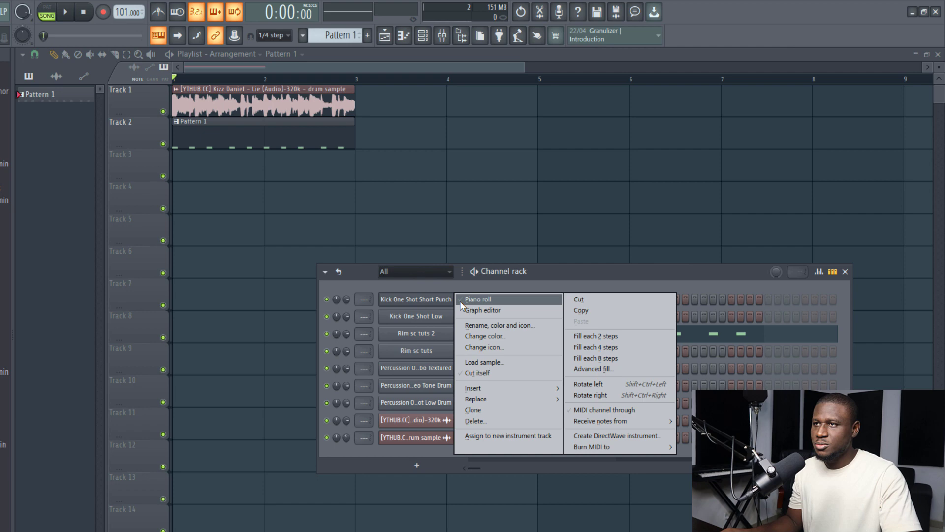
Open the Kick One Shot Short Punch piano roll and zoom in on the reference waveform
click(465, 300)
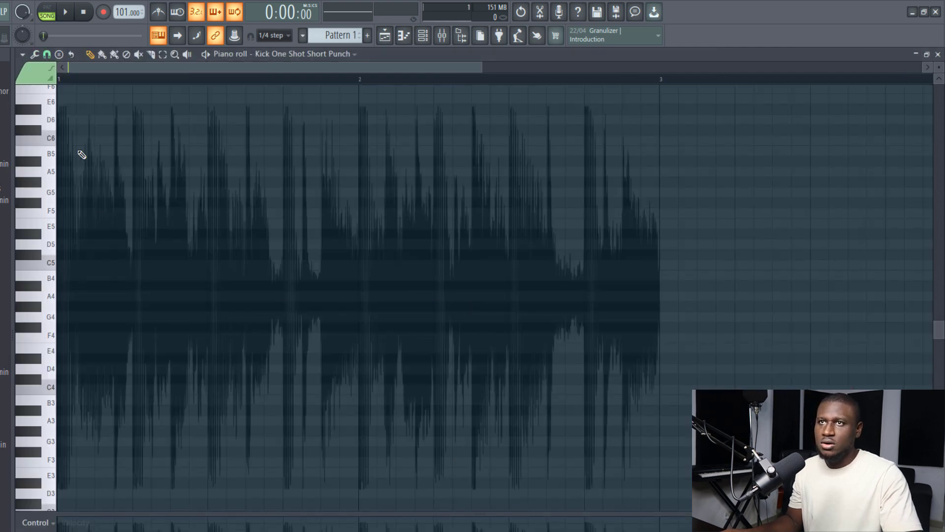
scroll(66, 74, up, 5)
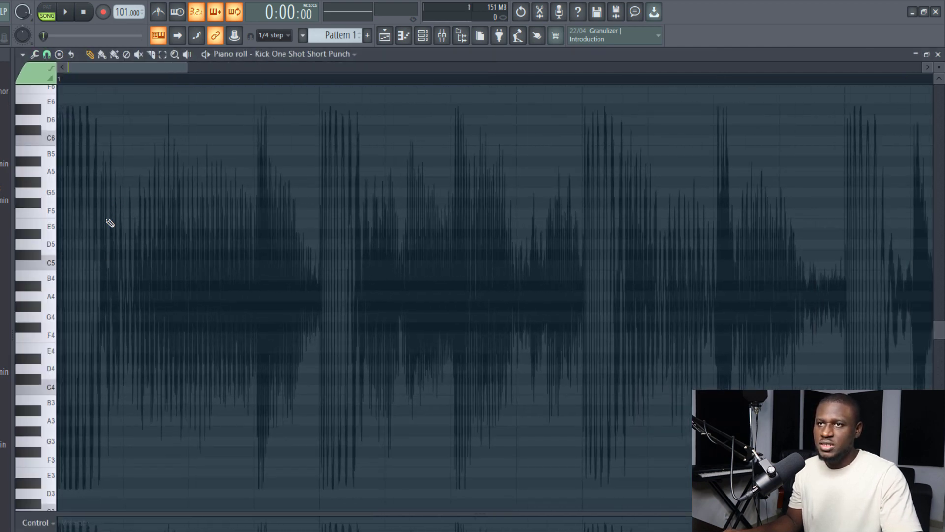
scroll(242, 284, up, 2)
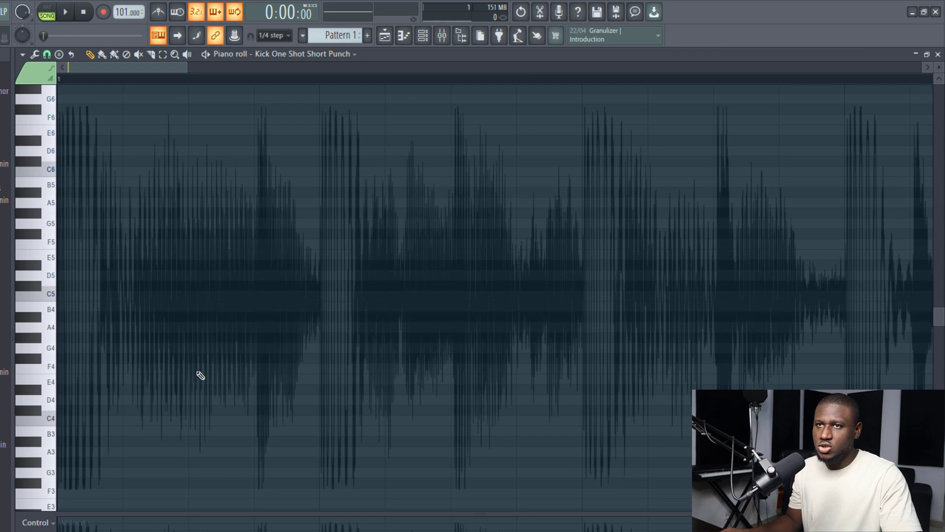
Draw C5 kick notes on each reference kick hit across bars 1–2, then play them back
click(74, 296)
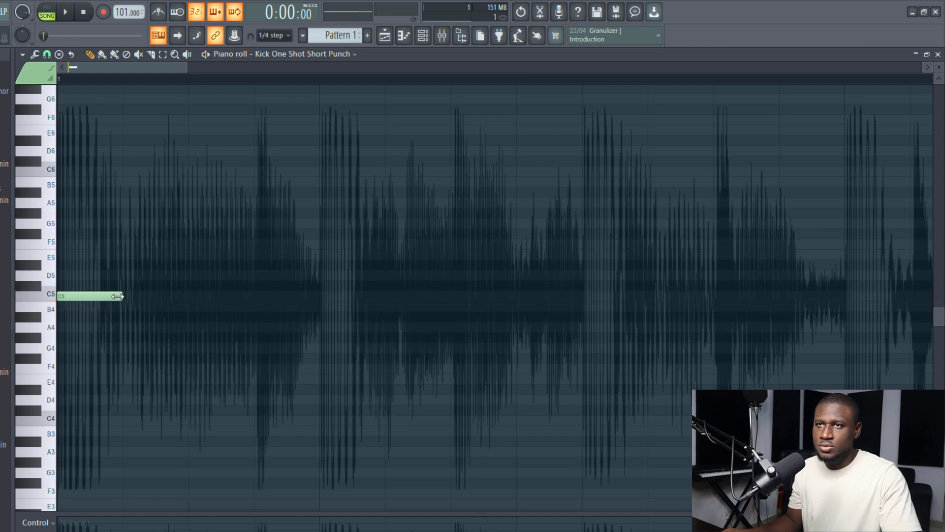
click(373, 298)
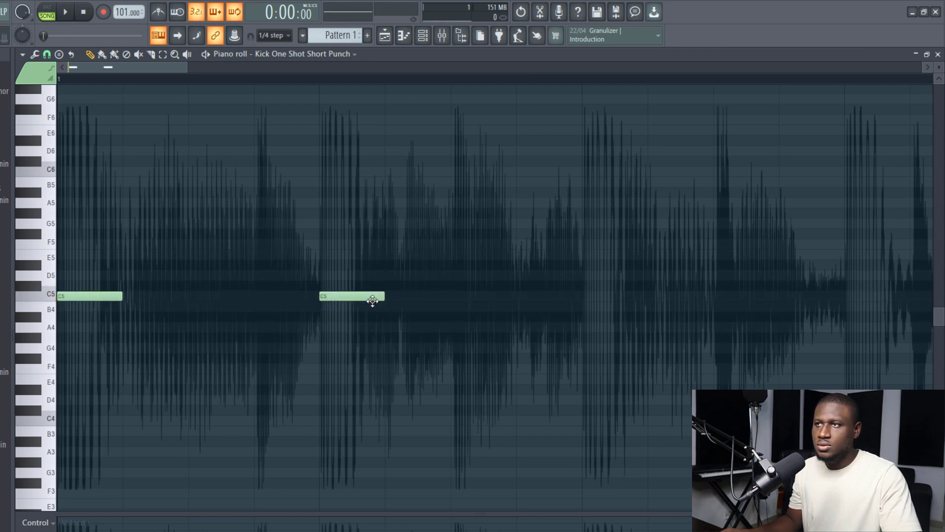
click(591, 297)
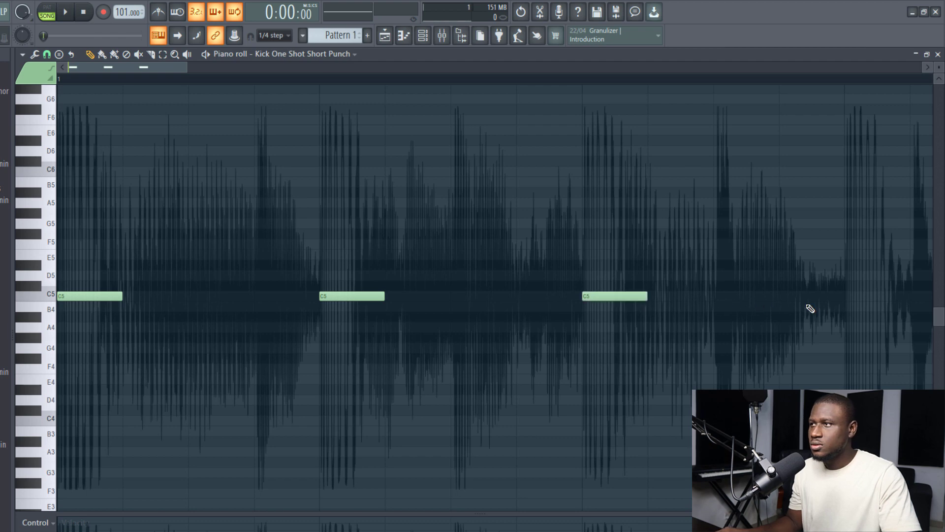
click(856, 297)
scroll(306, 84, down, 5)
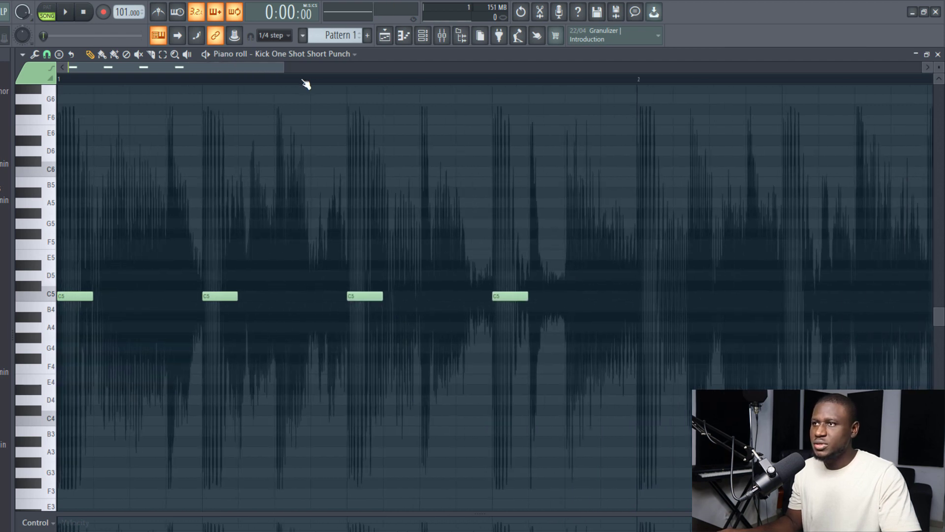
click(380, 296)
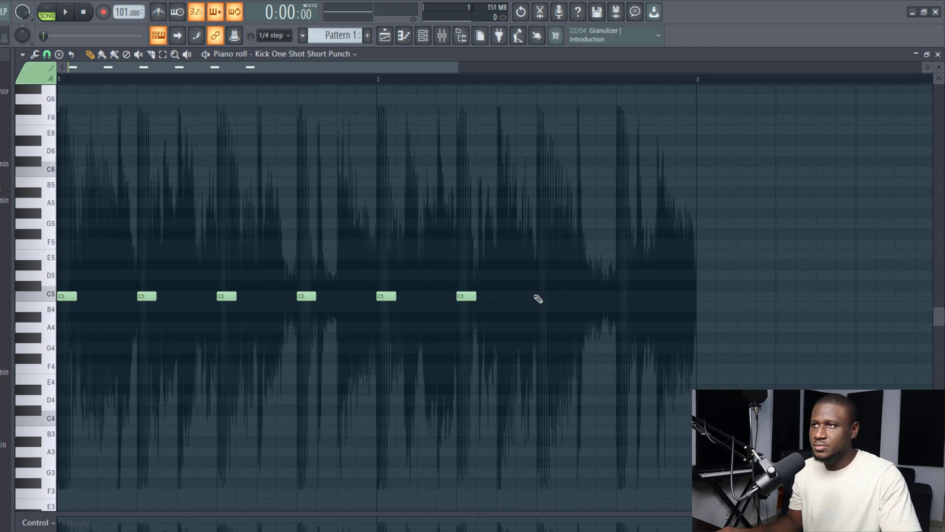
click(621, 296)
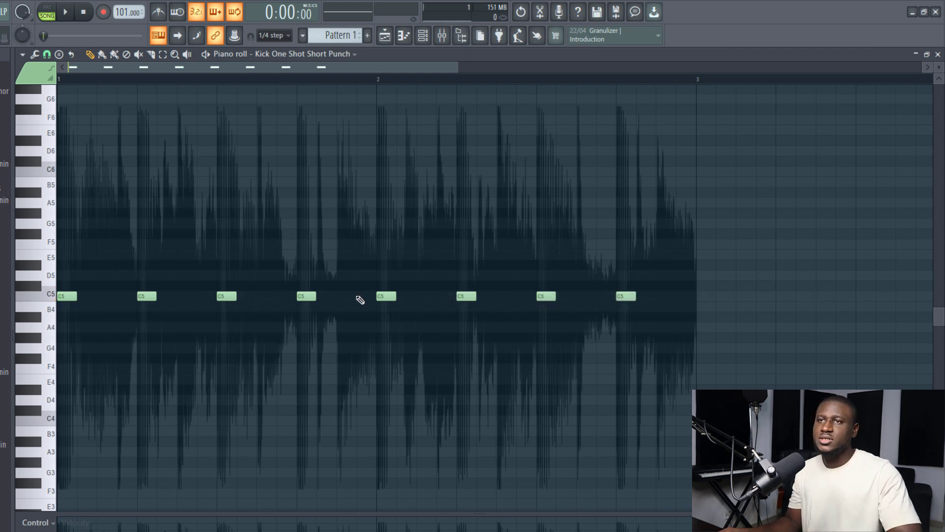
key(space)
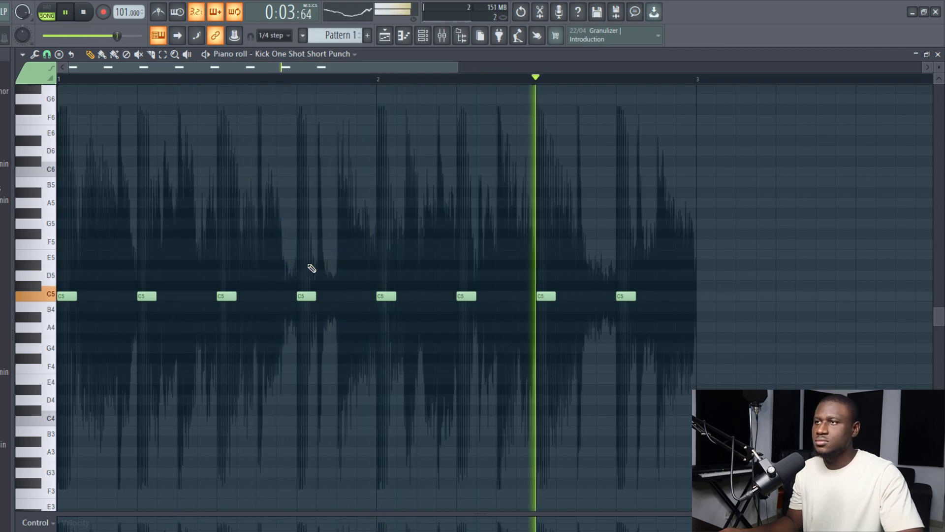
Return to the playlist and play the song with the reference track muted
key(space)
key(F5)
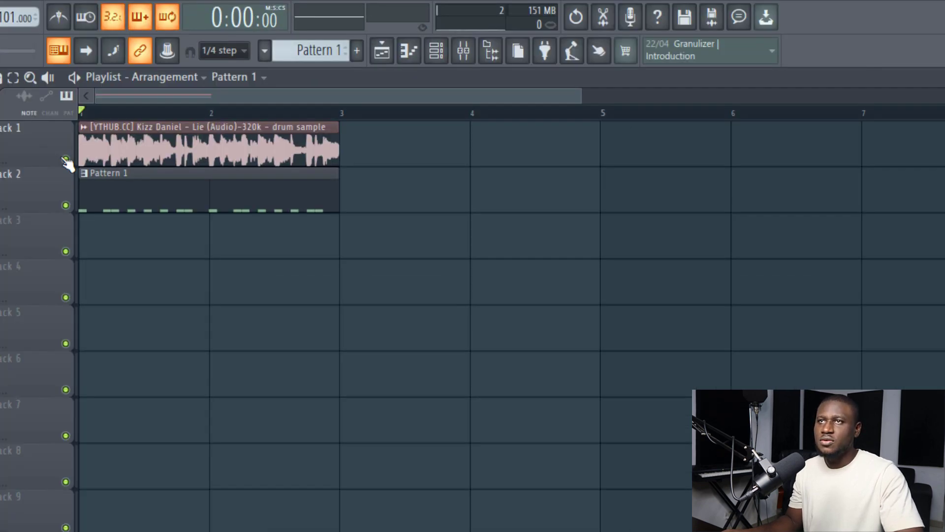
click(66, 159)
key(space)
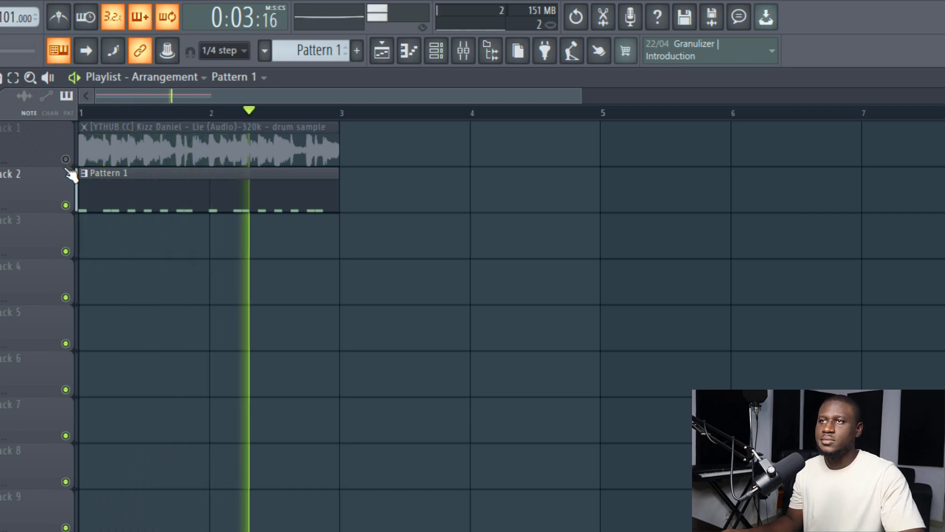
key(space)
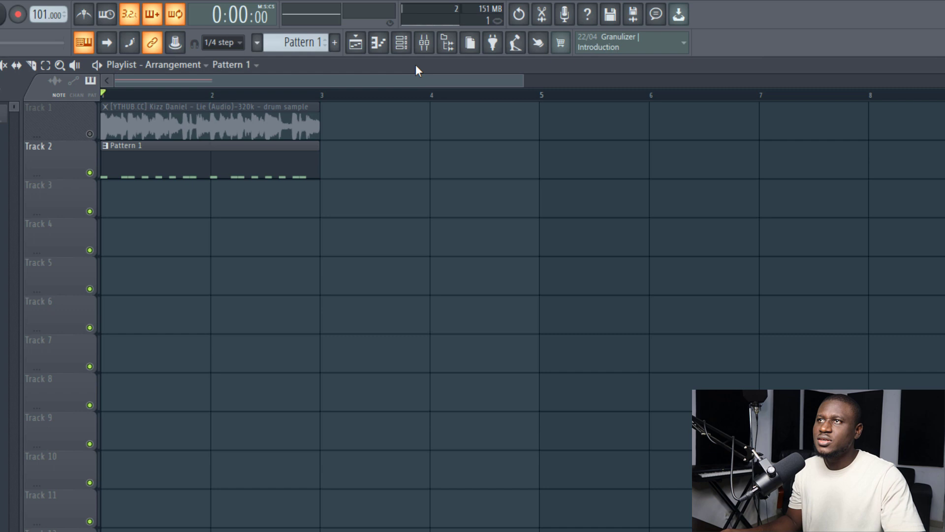
Play the reference alone with the drum track muted, then show the kick and rim step patterns
click(402, 43)
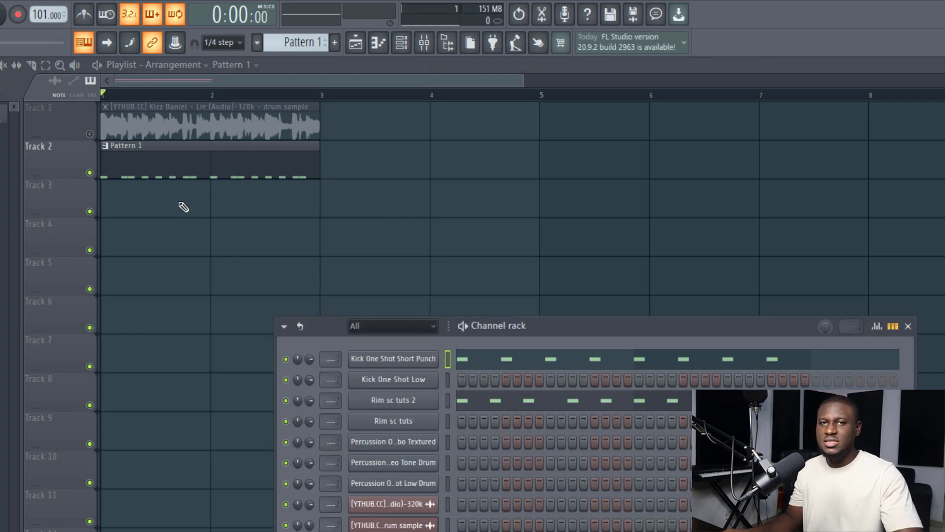
click(90, 135)
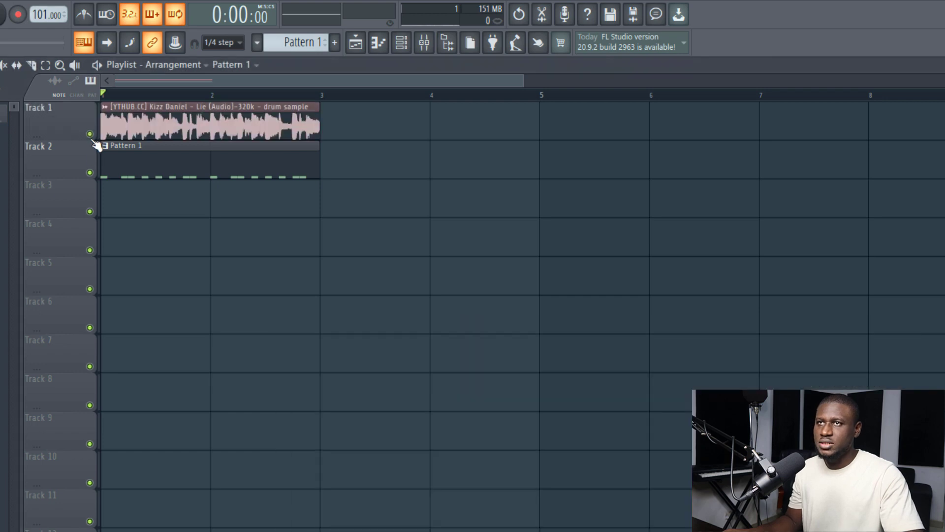
click(90, 173)
key(space)
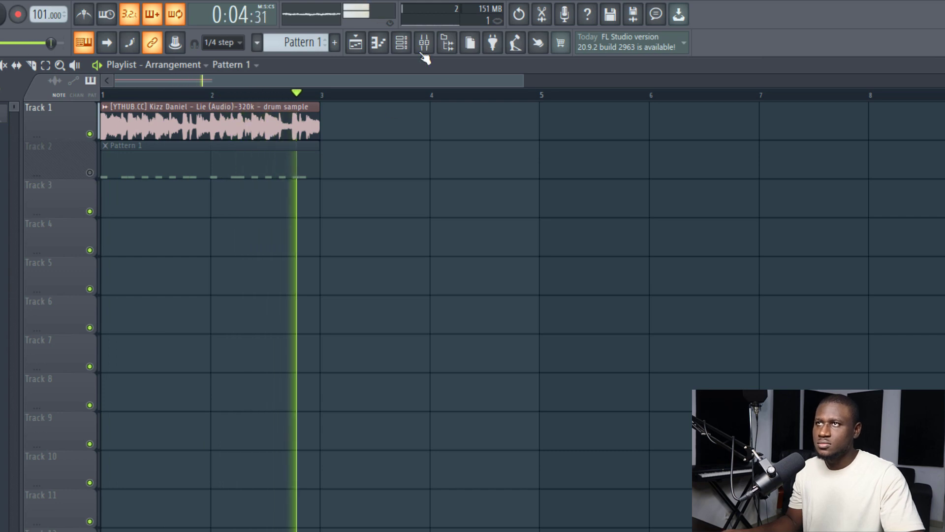
click(401, 42)
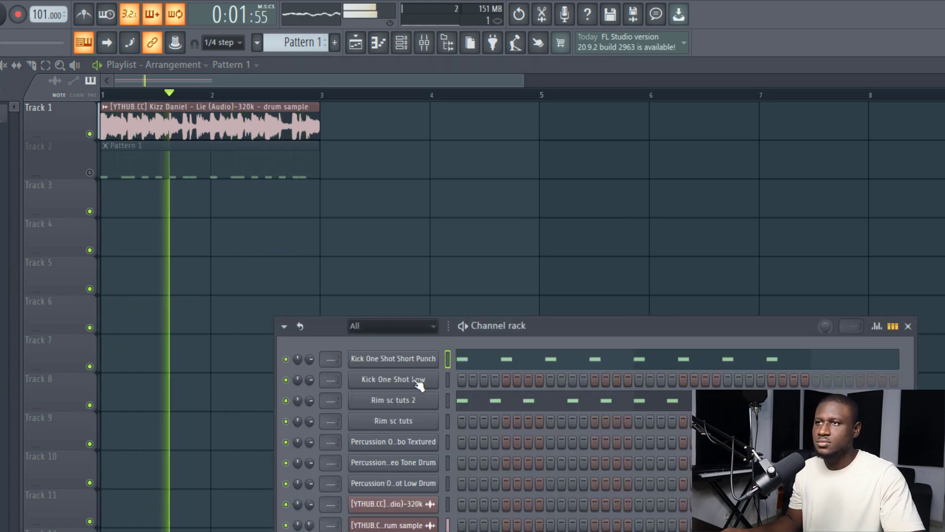
key(space)
Open the Leo Tone Drum piano roll and place a first C5 hit near the start
right_click(435, 464)
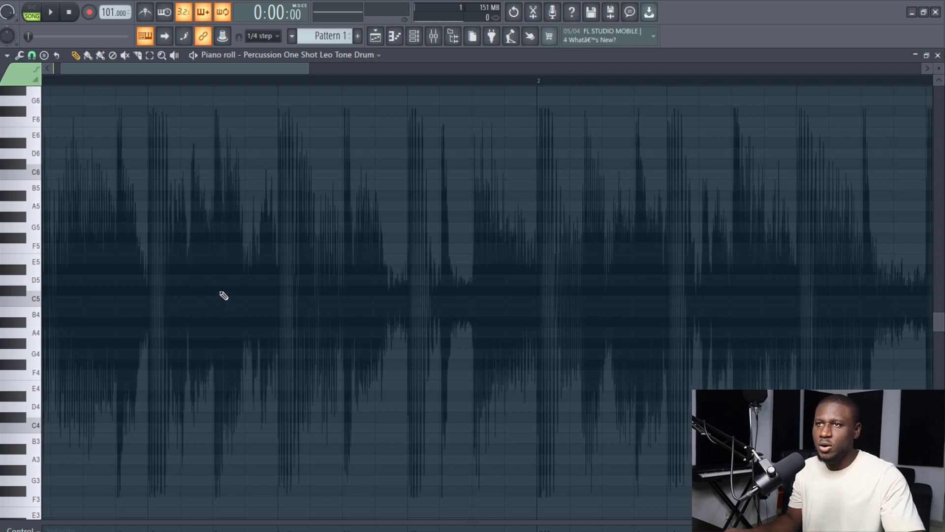
key(space)
key(space)
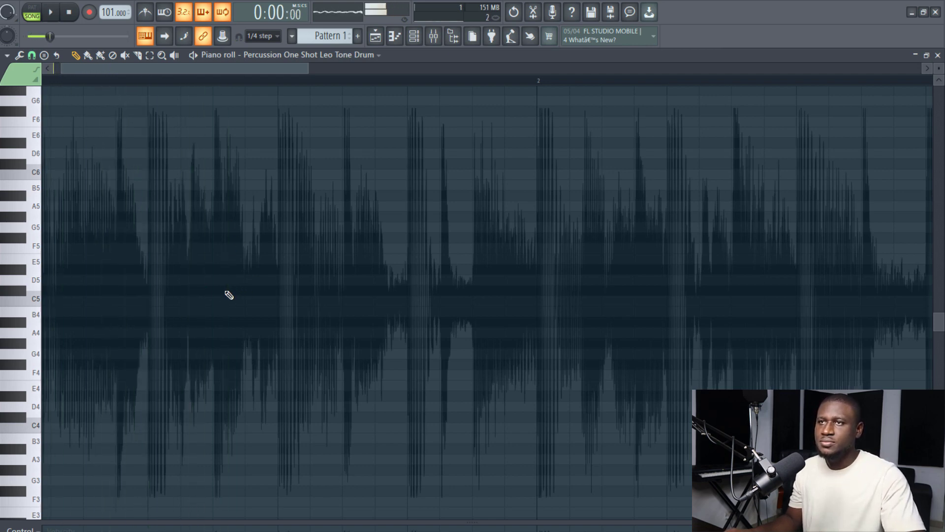
click(222, 290)
drag(236, 290, 235, 301)
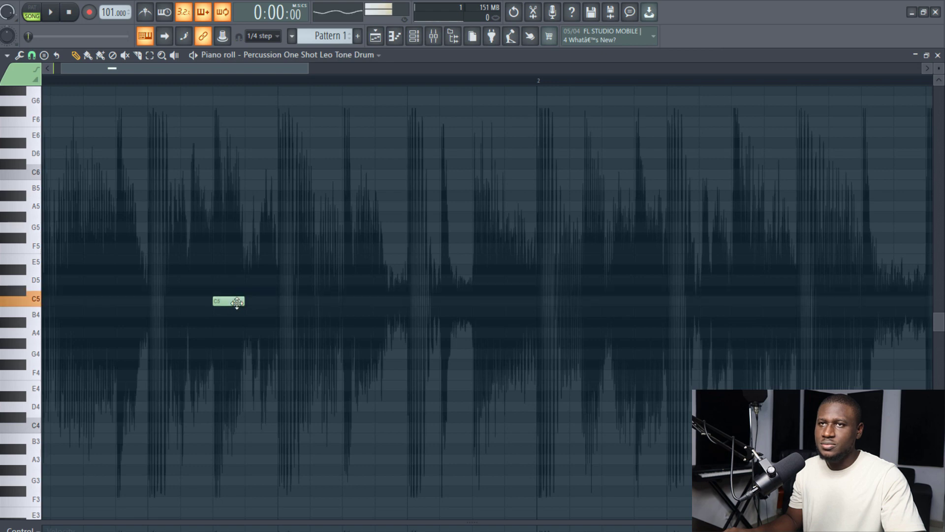
key(space)
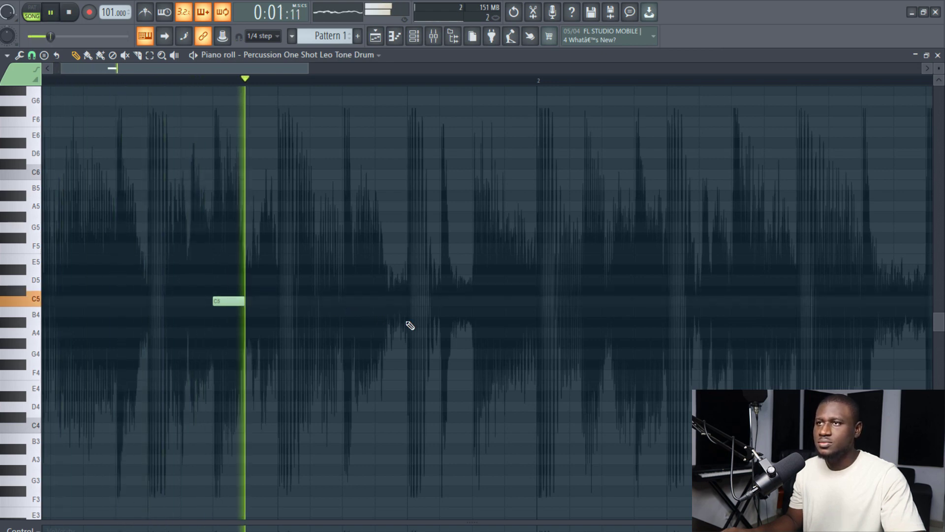
key(space)
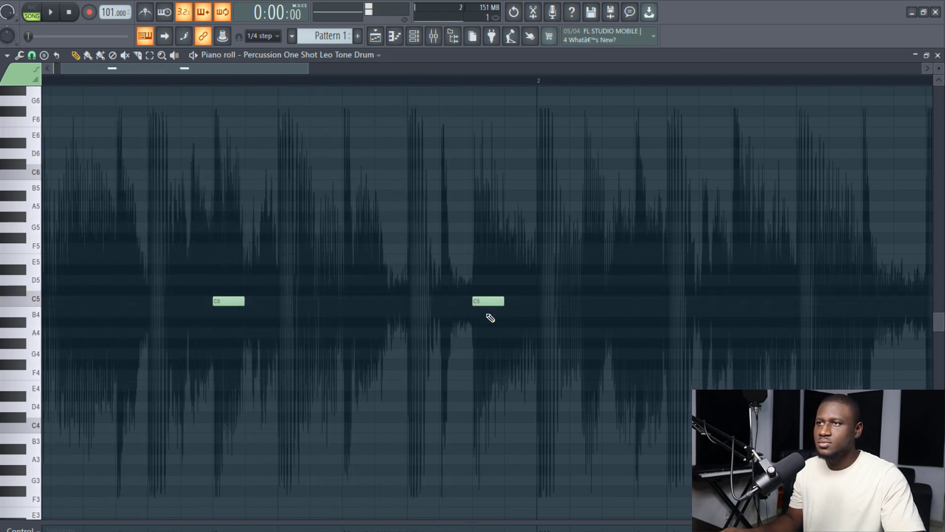
Add more C5 tone-drum hits and nudge the last one later to match the reference
click(738, 302)
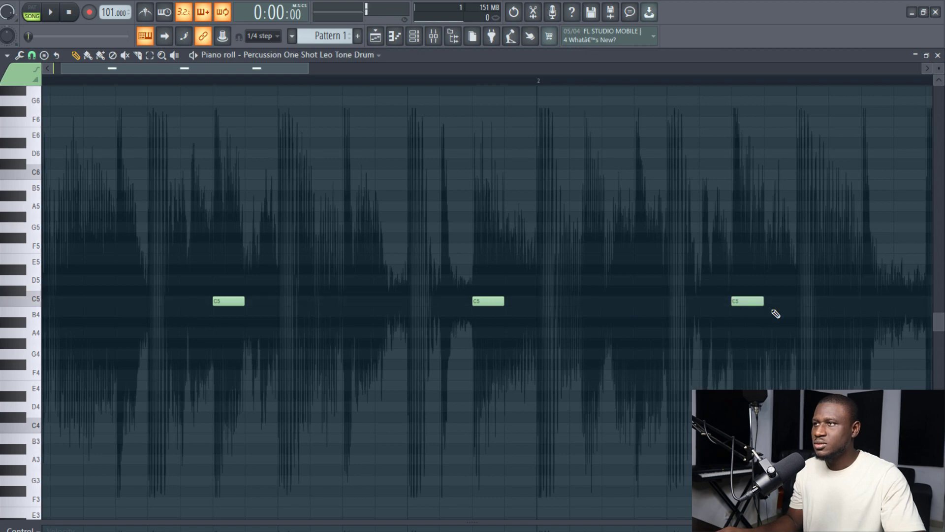
drag(249, 66, 364, 84)
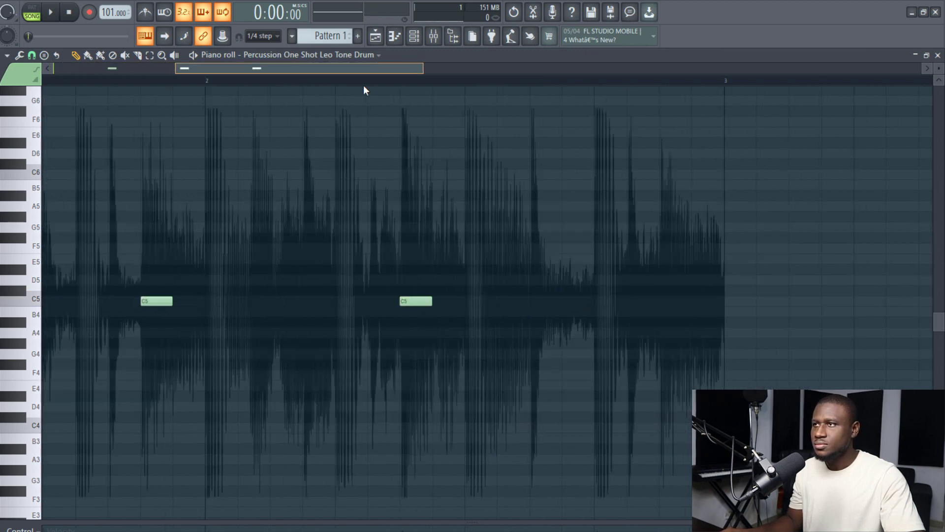
key(space)
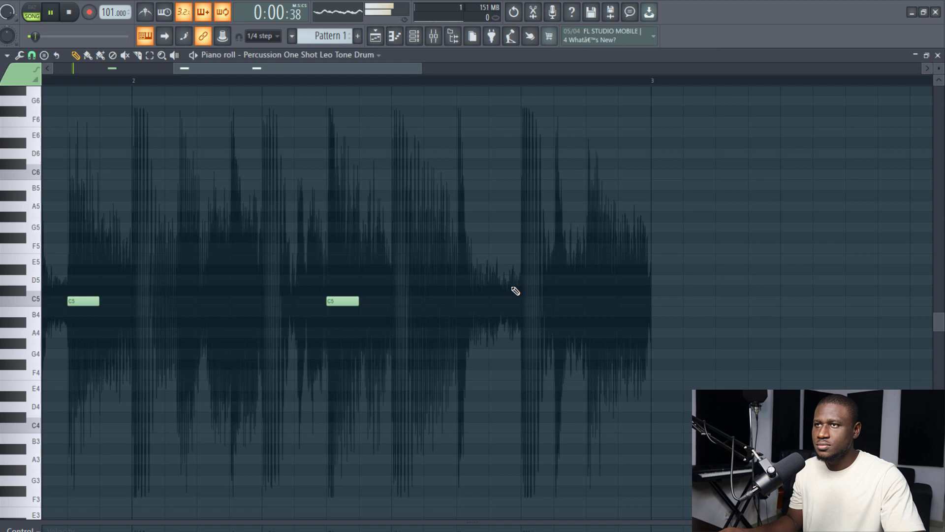
drag(229, 69, 212, 78)
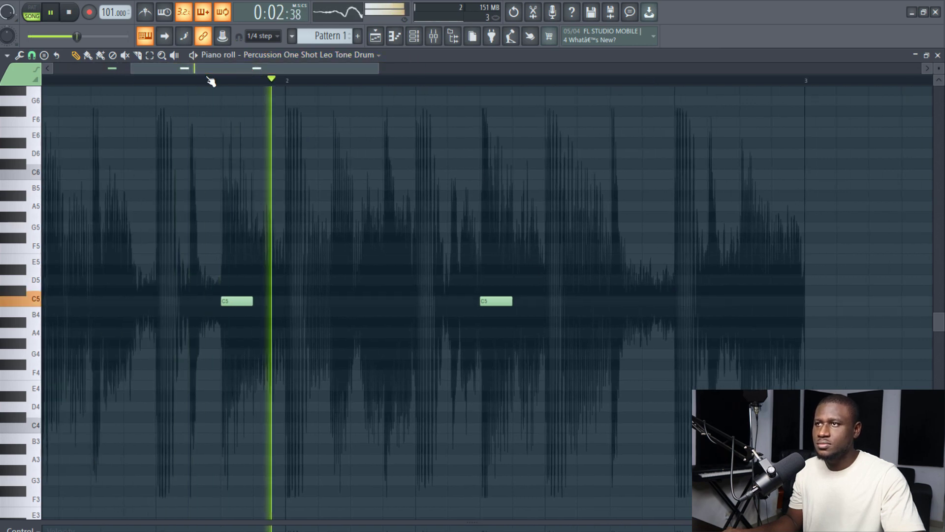
click(723, 301)
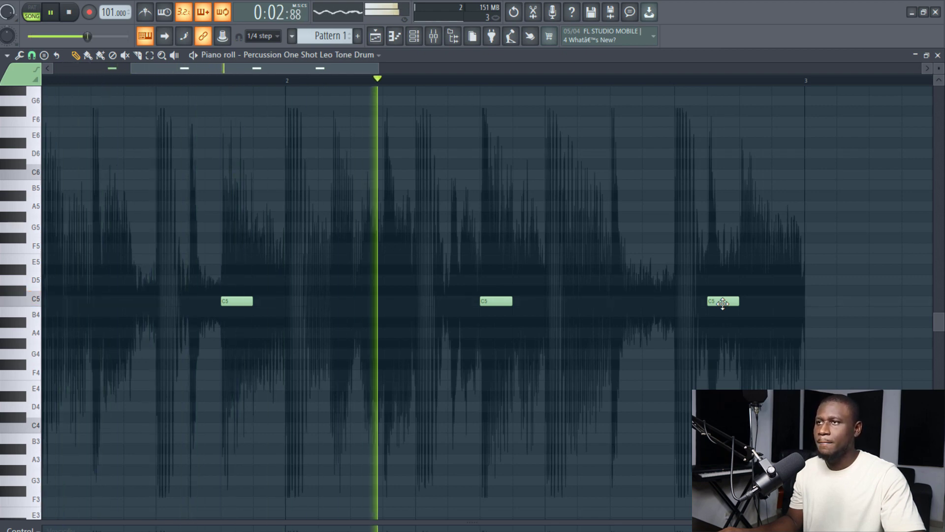
key(space)
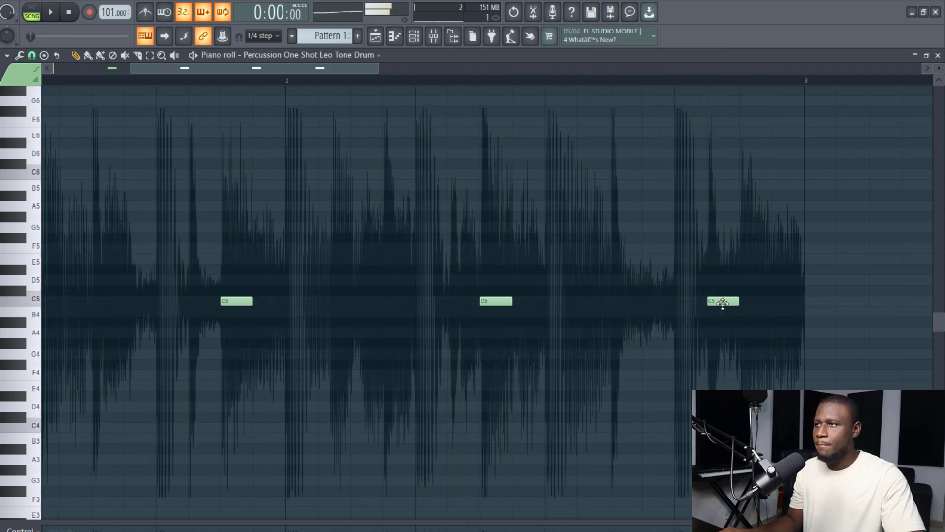
drag(722, 302, 755, 301)
key(space)
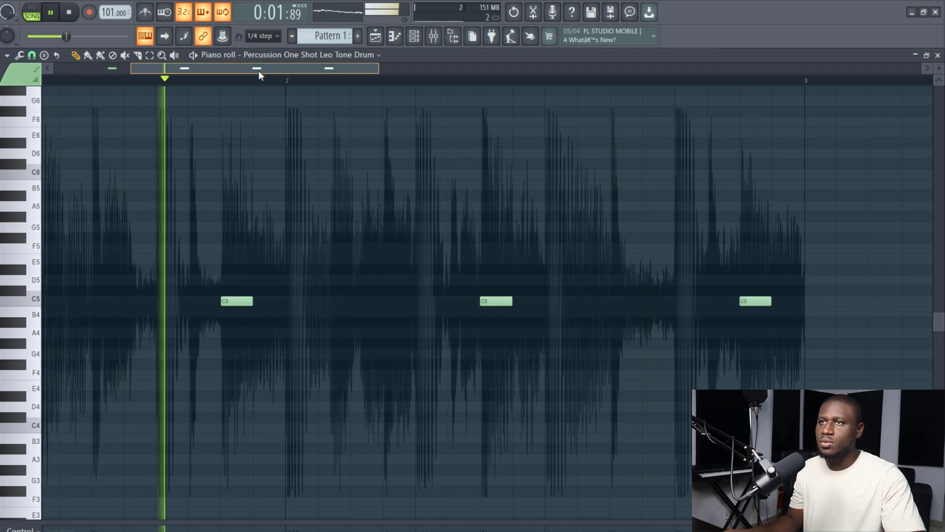
drag(259, 70, 204, 68)
scroll(326, 75, down, 2)
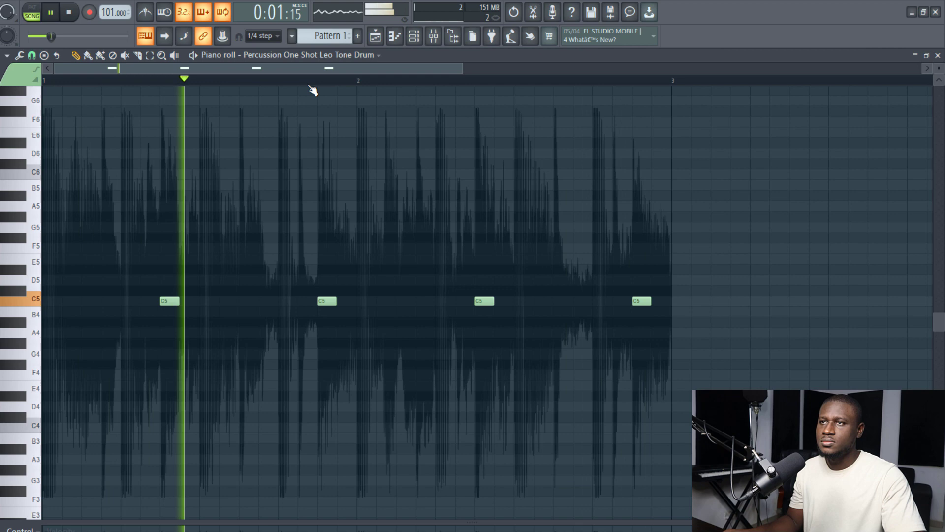
key(space)
Bring the channel rack back up and adjust the Leo Tone Drum's volume during playback
click(375, 36)
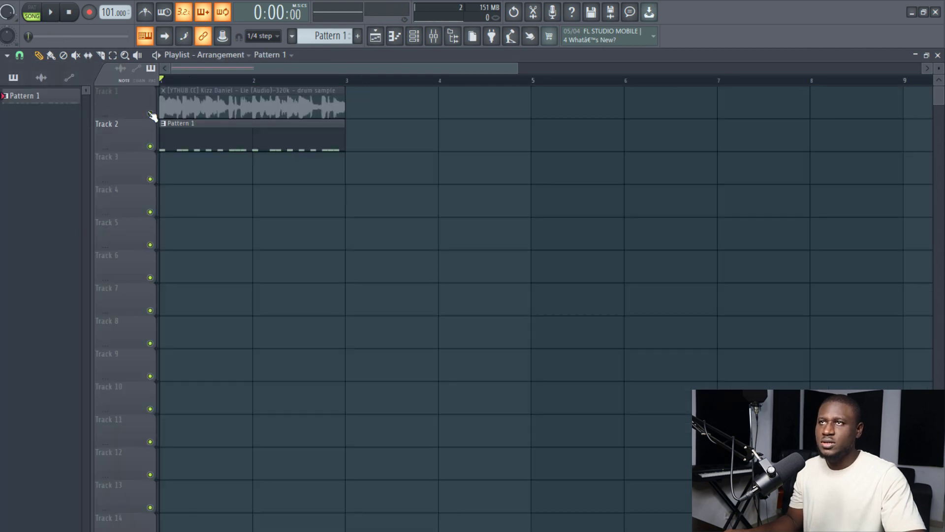
click(414, 36)
key(space)
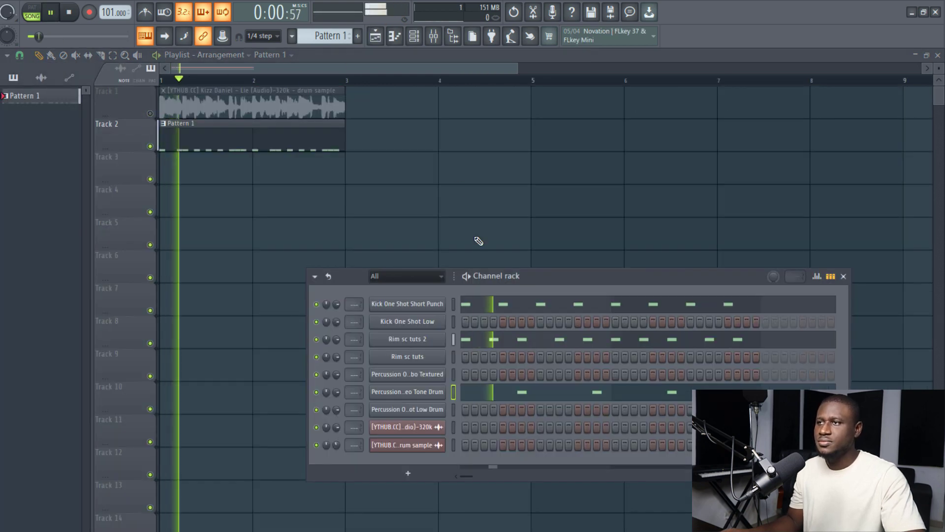
drag(548, 288, 422, 285)
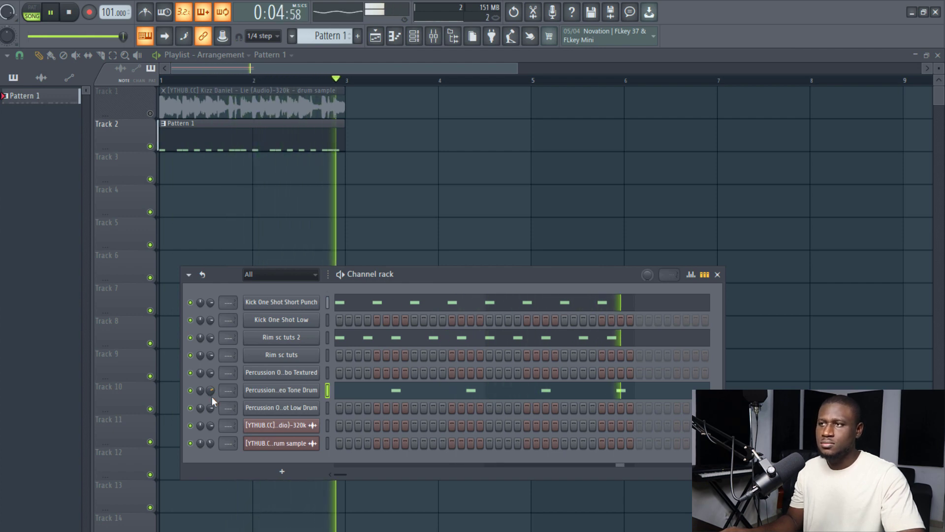
drag(211, 392, 211, 384)
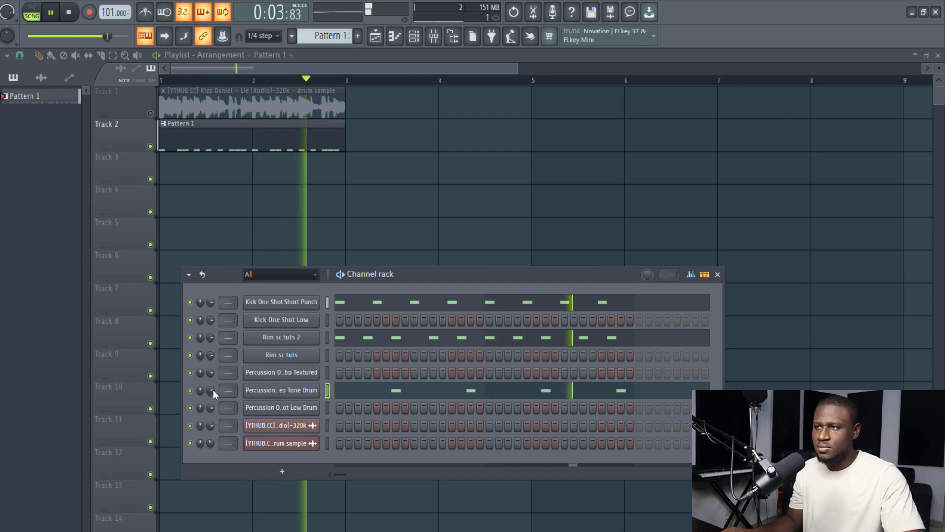
key(space)
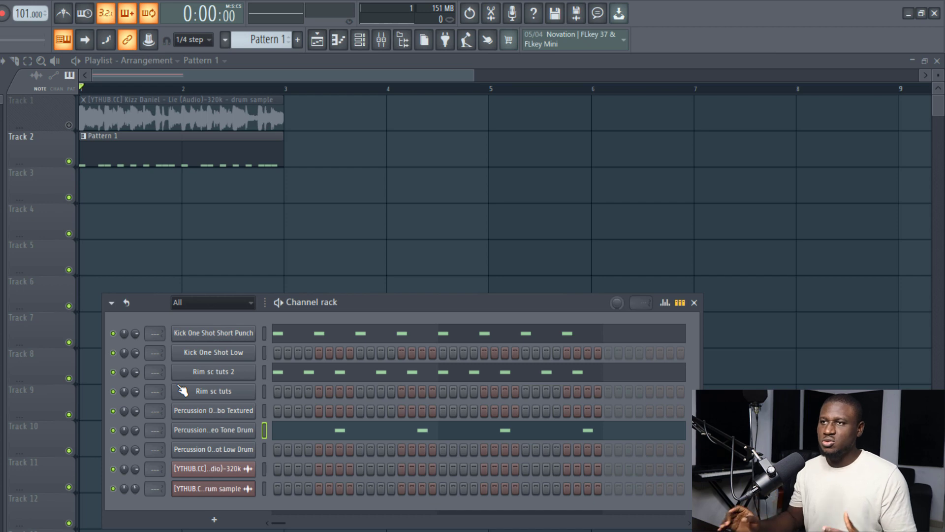
Copy the Rim sc tuts 2 step pattern onto Rim sc tuts and play the pattern
click(266, 388)
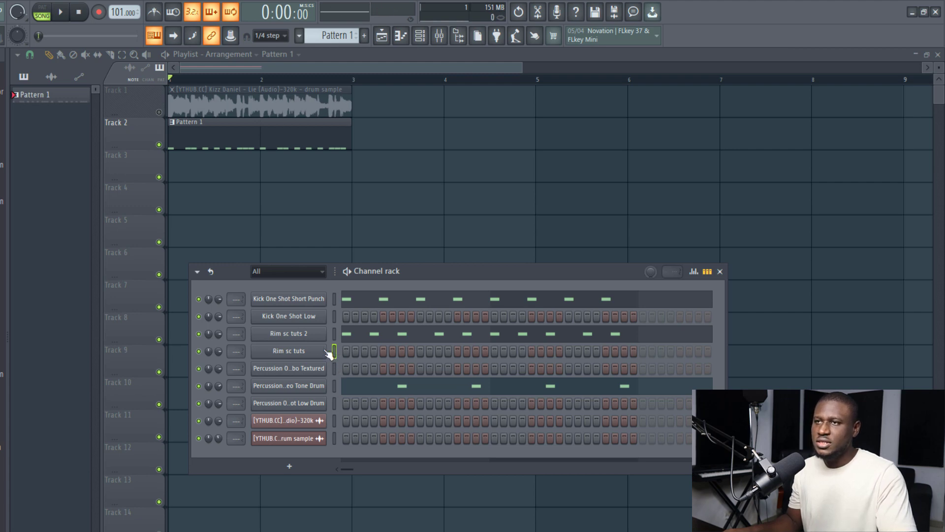
right_click(311, 334)
click(536, 343)
right_click(317, 347)
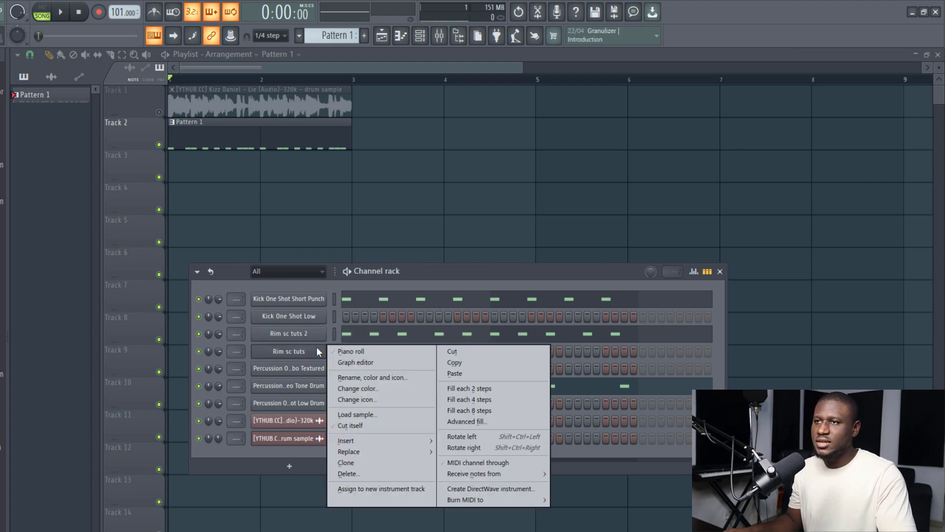
click(474, 374)
click(48, 11)
click(60, 11)
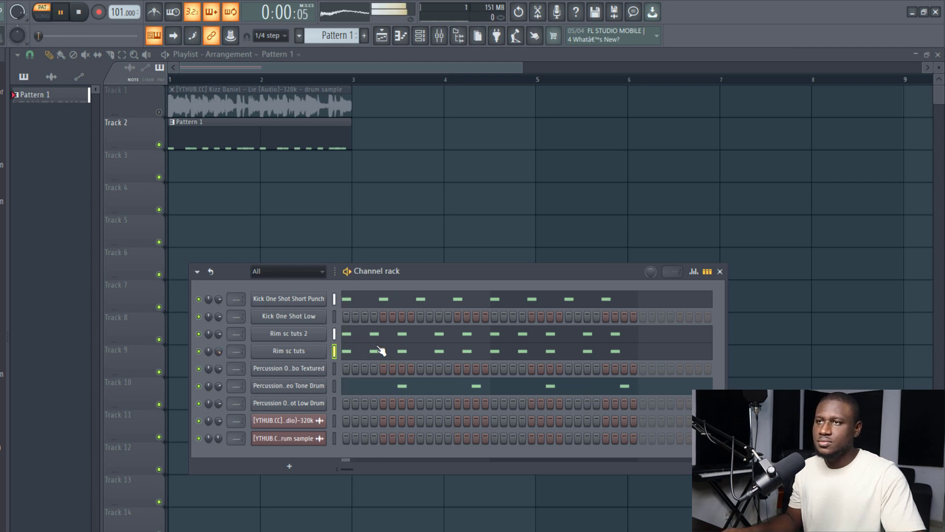
Delete alternate C5 notes in the Rim sc tuts piano roll, leaving five hits across two bars
click(377, 350)
key(space)
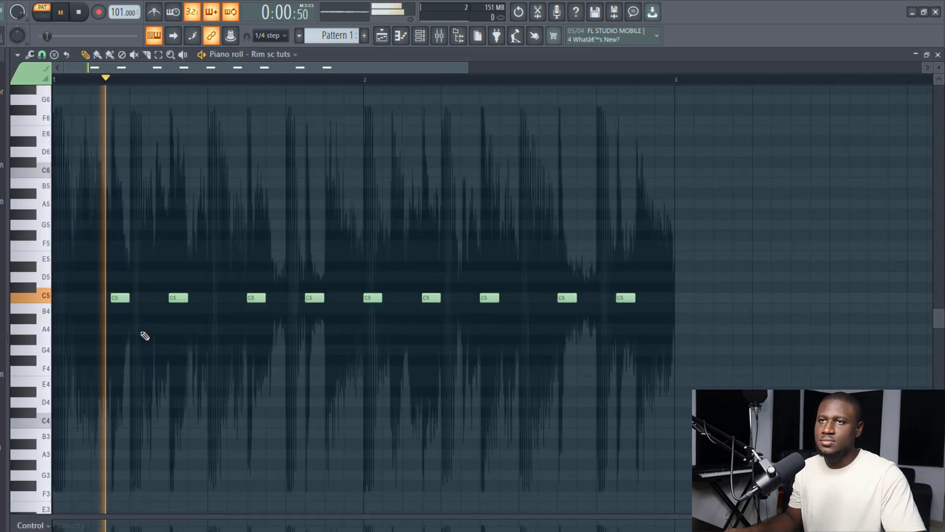
right_click(255, 297)
key(space)
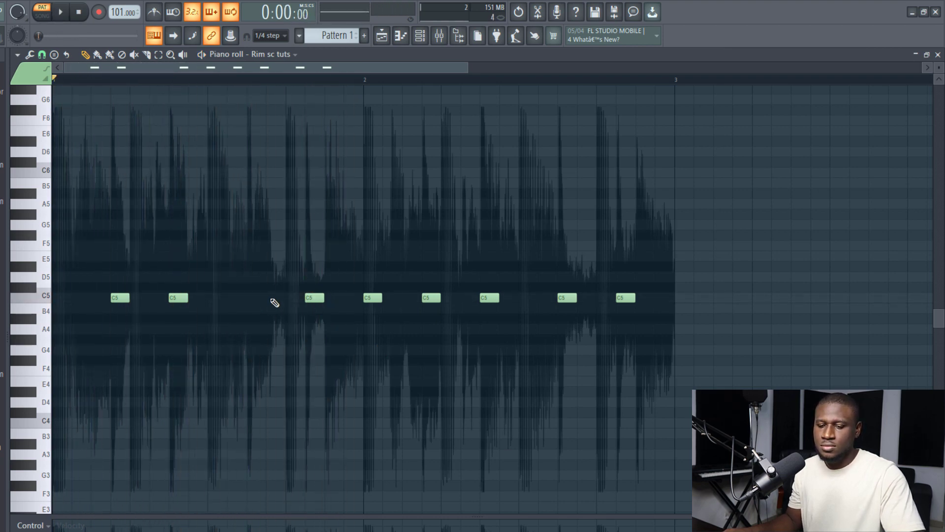
key(ctrl+z)
key(space)
right_click(178, 297)
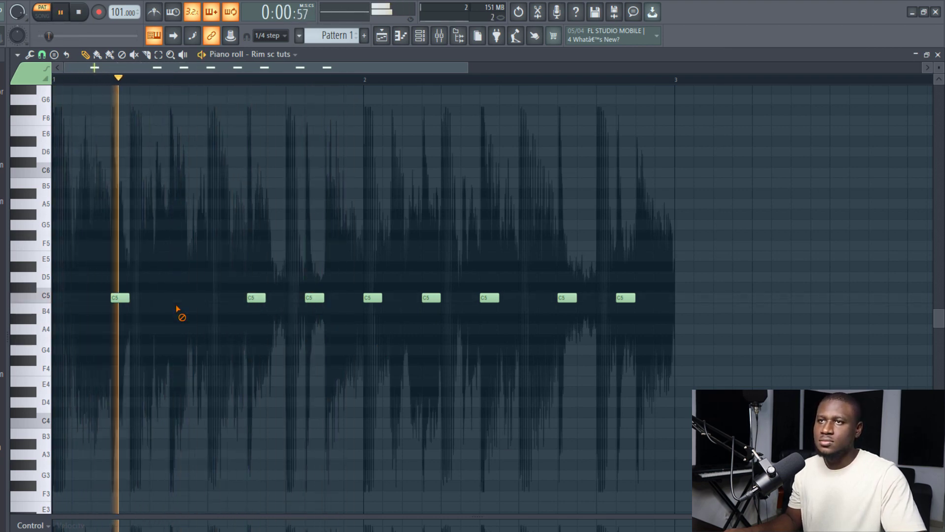
right_click(318, 298)
right_click(430, 297)
right_click(566, 298)
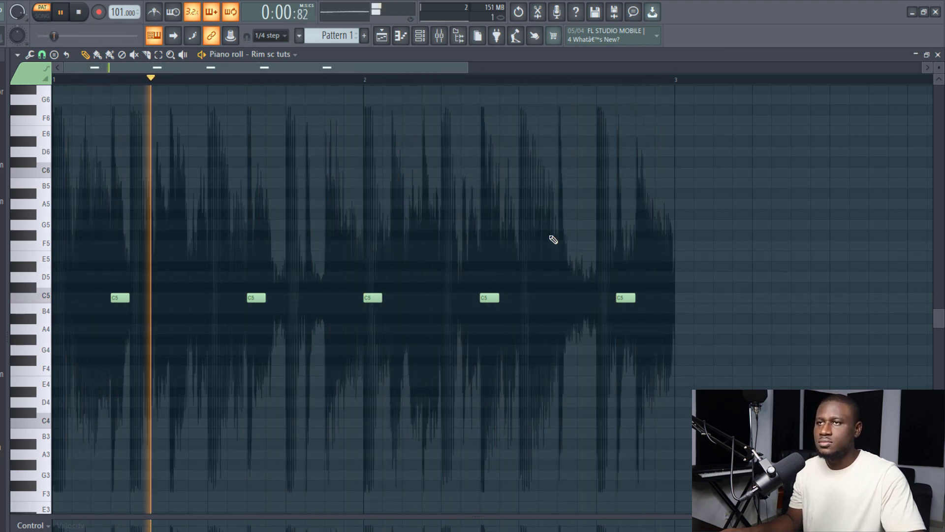
click(420, 35)
key(space)
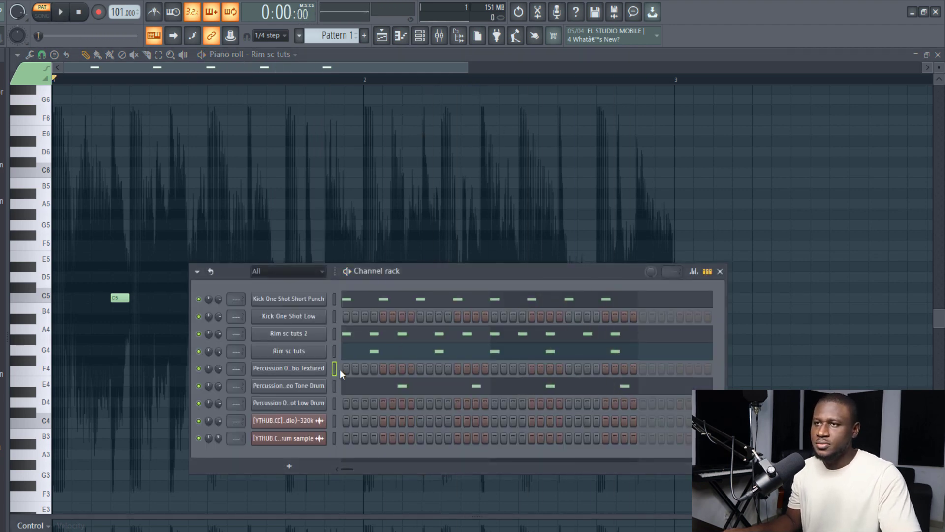
Copy the Rim sc tuts 2 steps onto the textured percussion channel and play the new layer
right_click(321, 334)
click(458, 341)
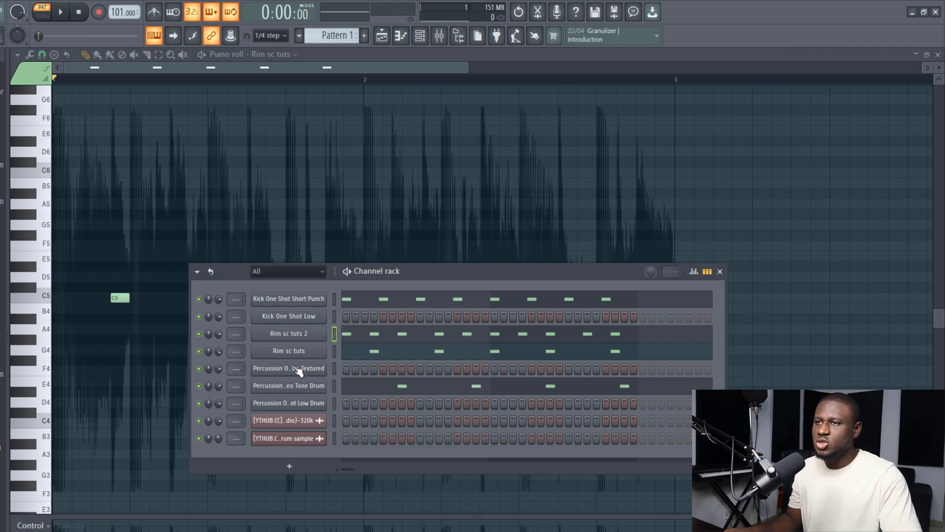
right_click(300, 369)
click(481, 387)
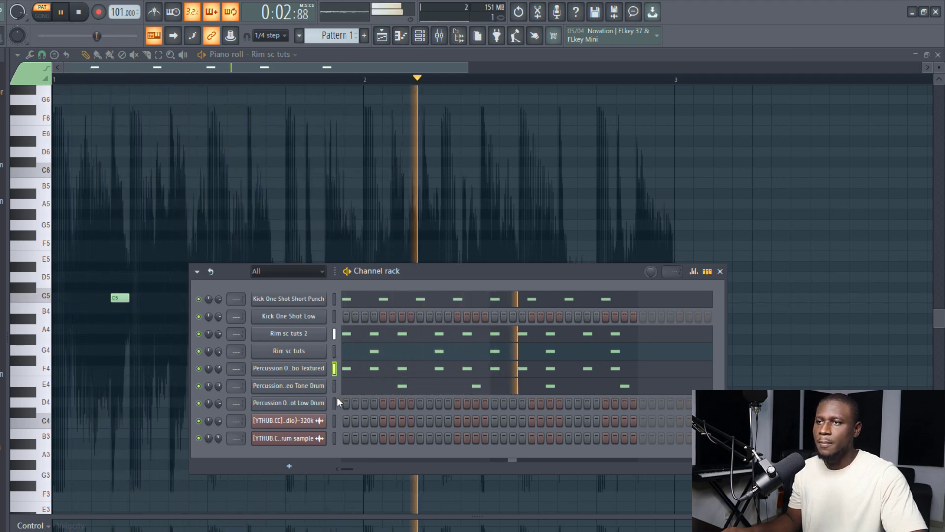
key(space)
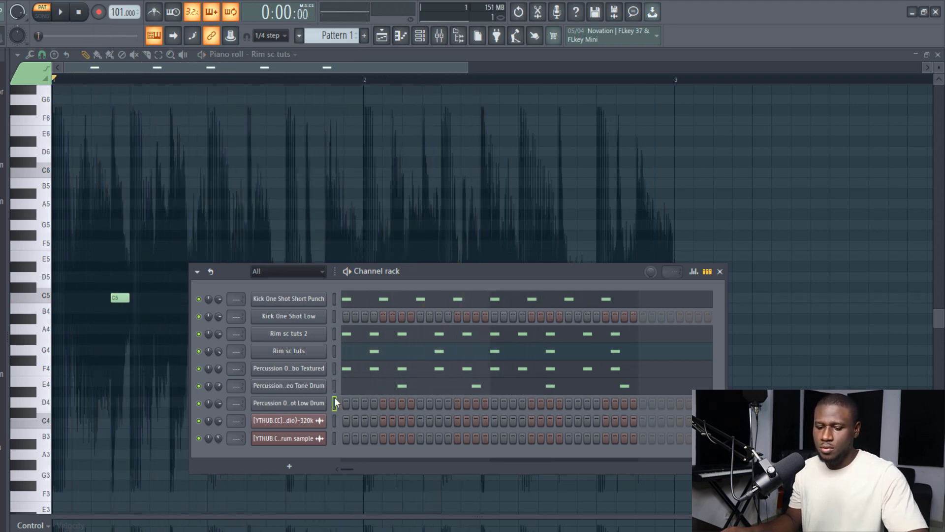
key(space)
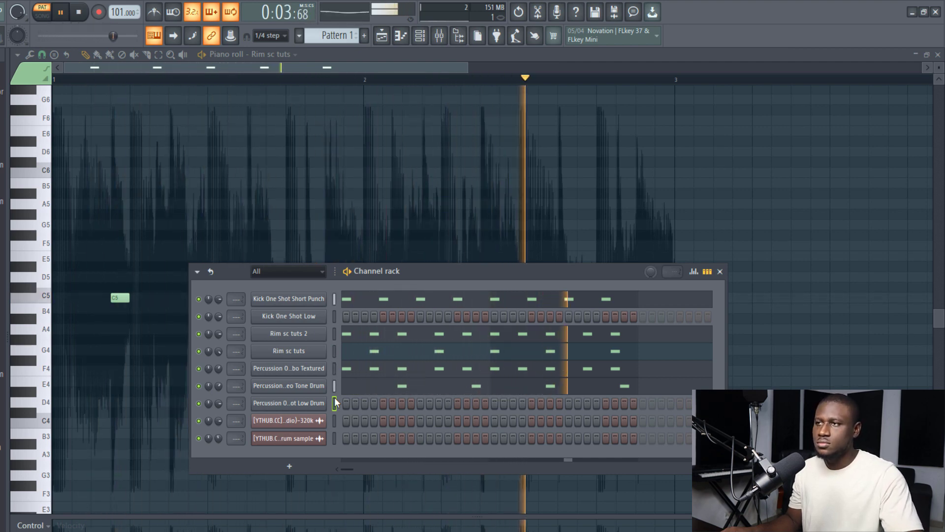
key(space)
Open the Percussion One Shot Low Drum piano roll and play the empty pattern against the reference
right_click(335, 401)
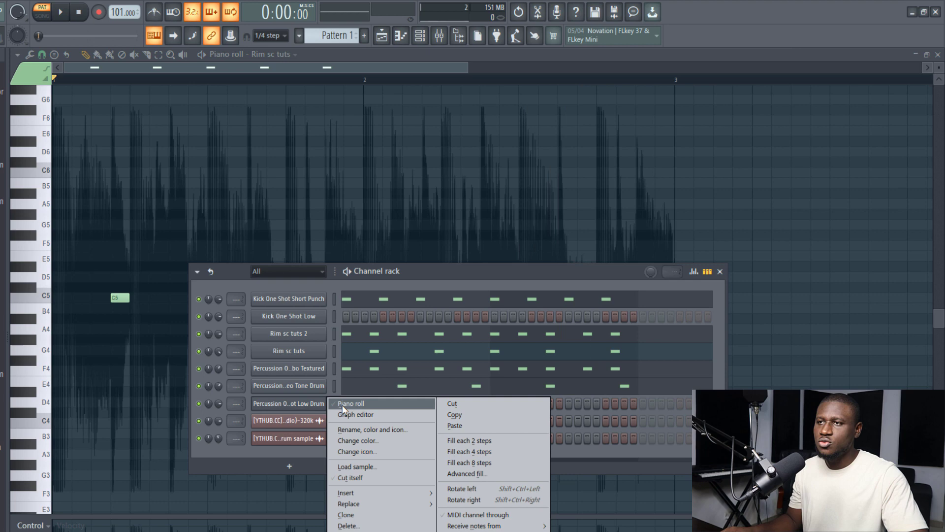
click(350, 403)
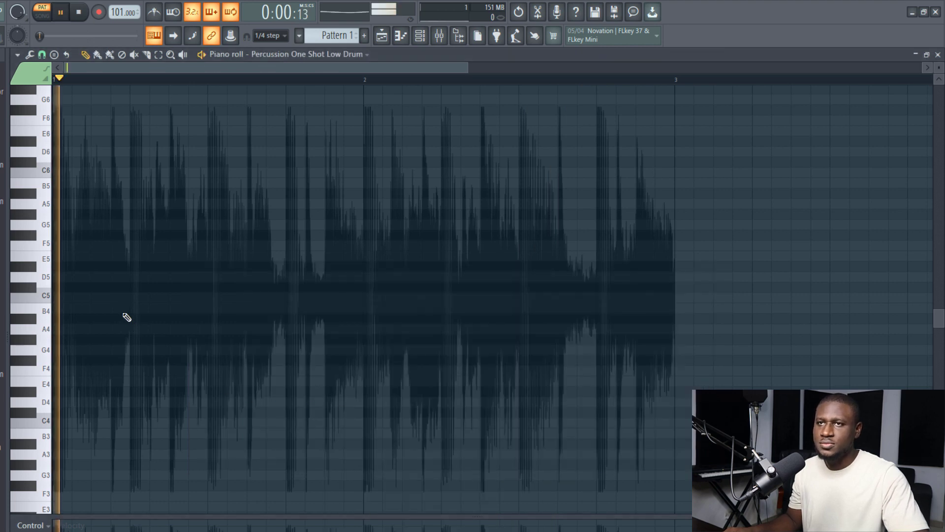
key(space)
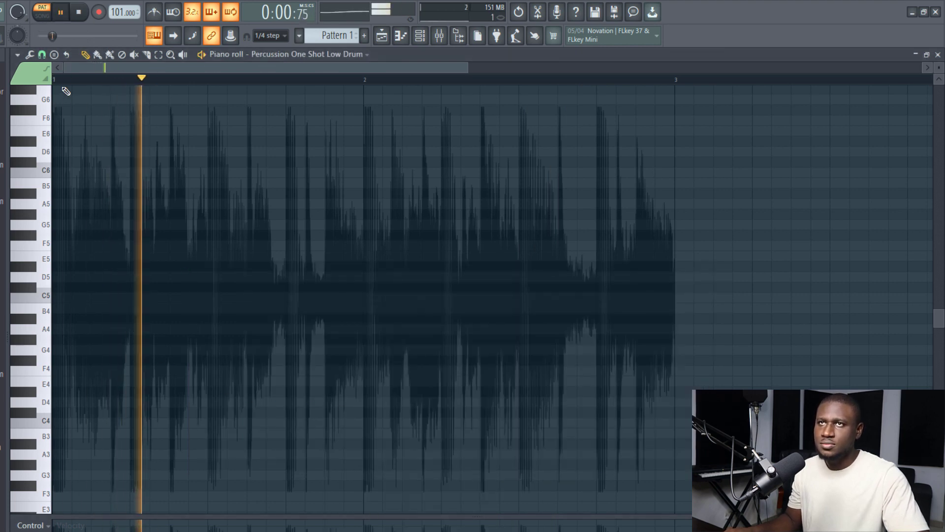
scroll(67, 81, up, 2)
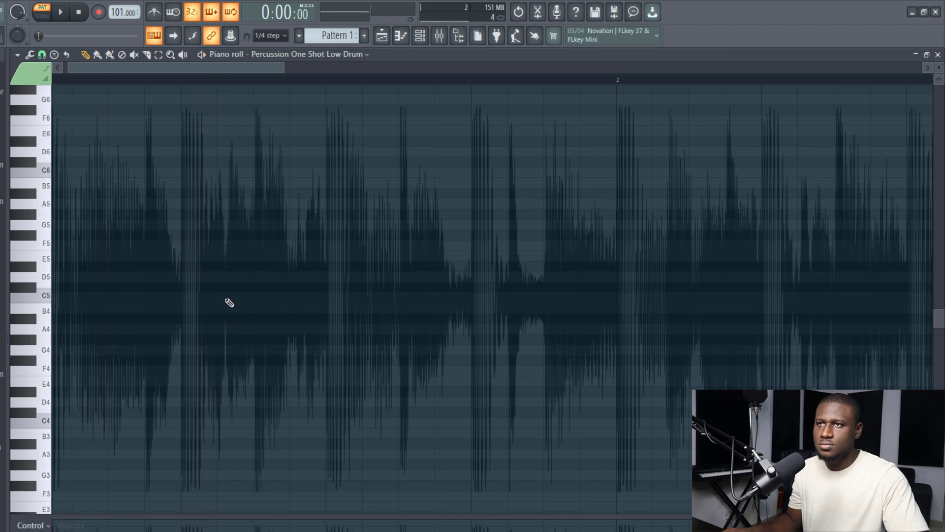
key(space)
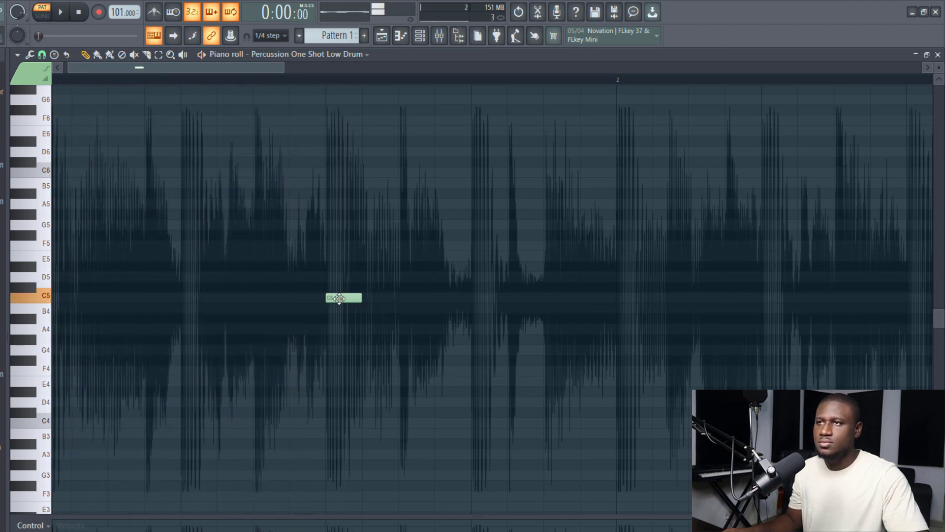
Place two C#5 low-drum hits, one per bar, timed to the reference drums
key(space)
drag(339, 299, 434, 290)
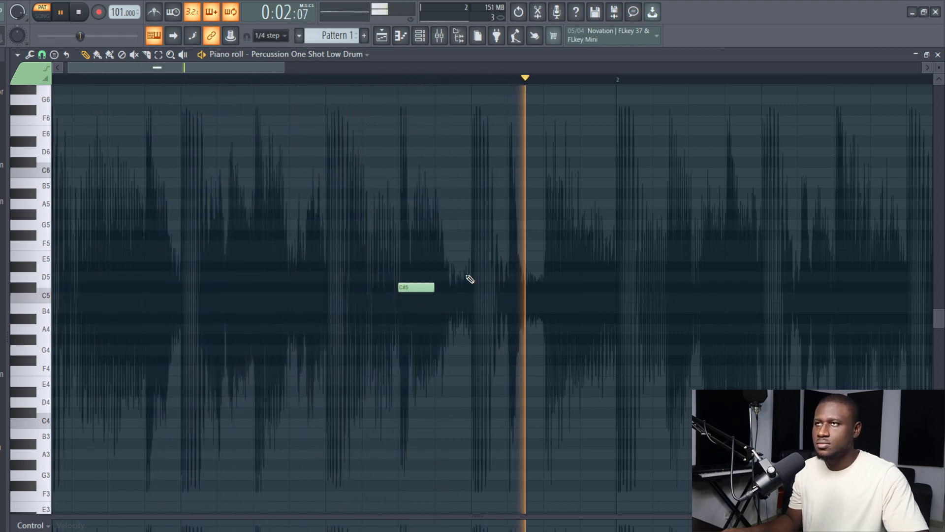
scroll(380, 81, down, 3)
key(space)
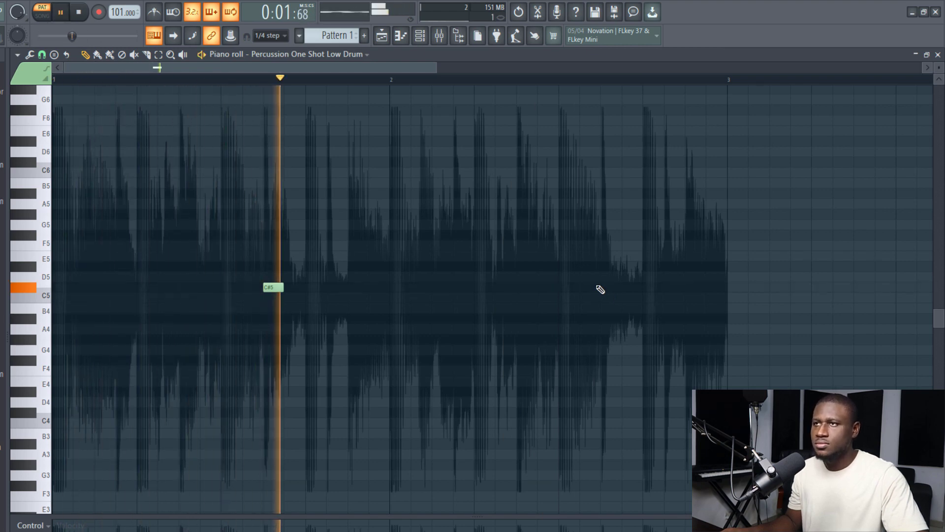
click(623, 286)
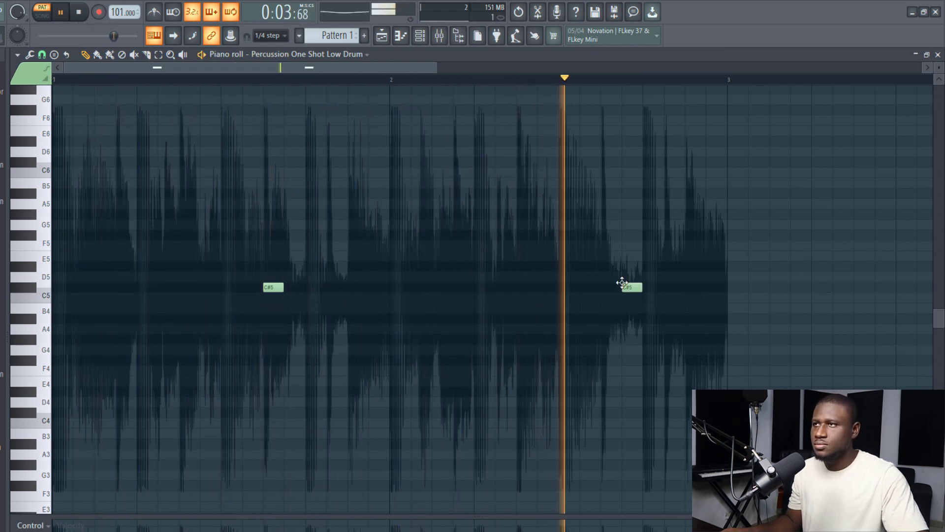
drag(634, 285, 598, 287)
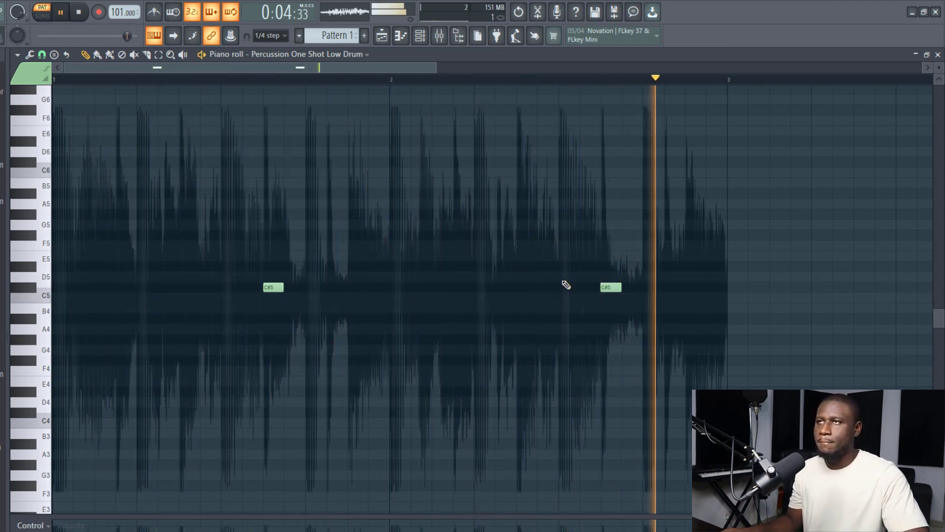
key(F7)
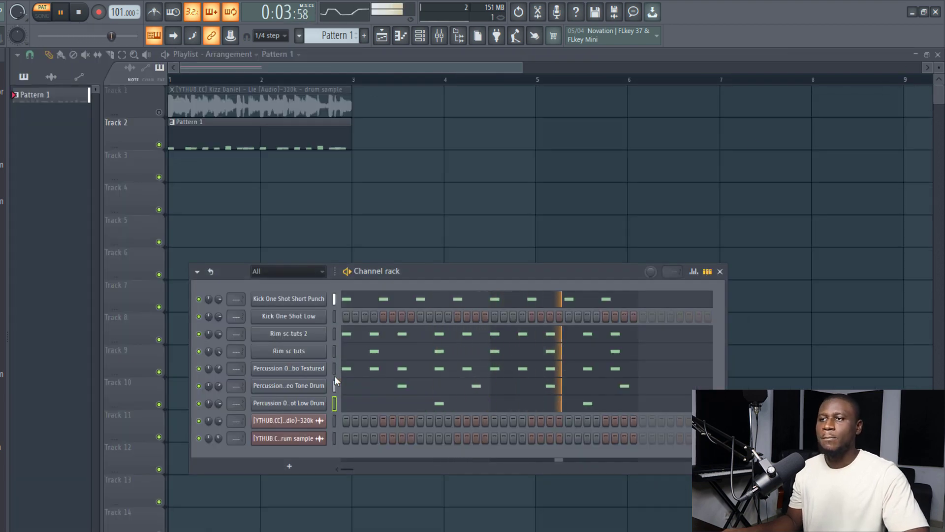
Play the 110 African Shaker Mini loop with the beat, then show All channels in the channel rack
key(space)
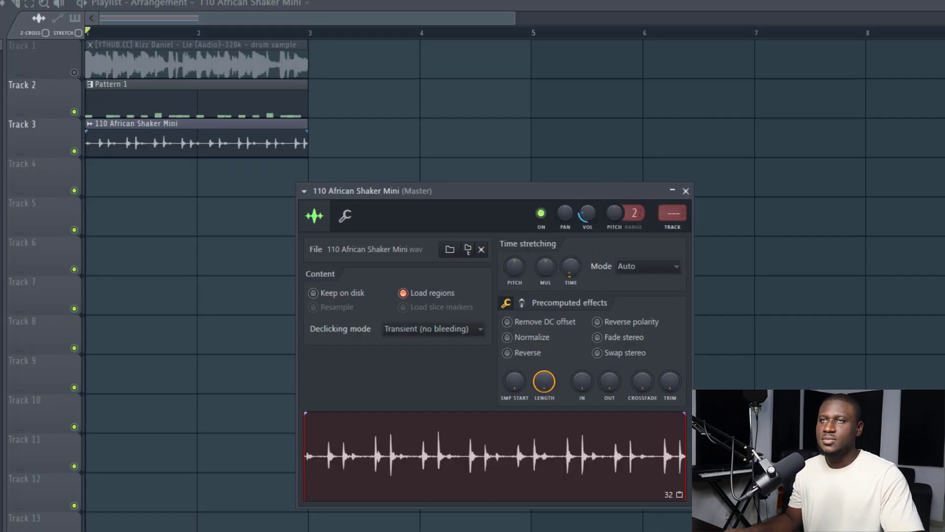
key(space)
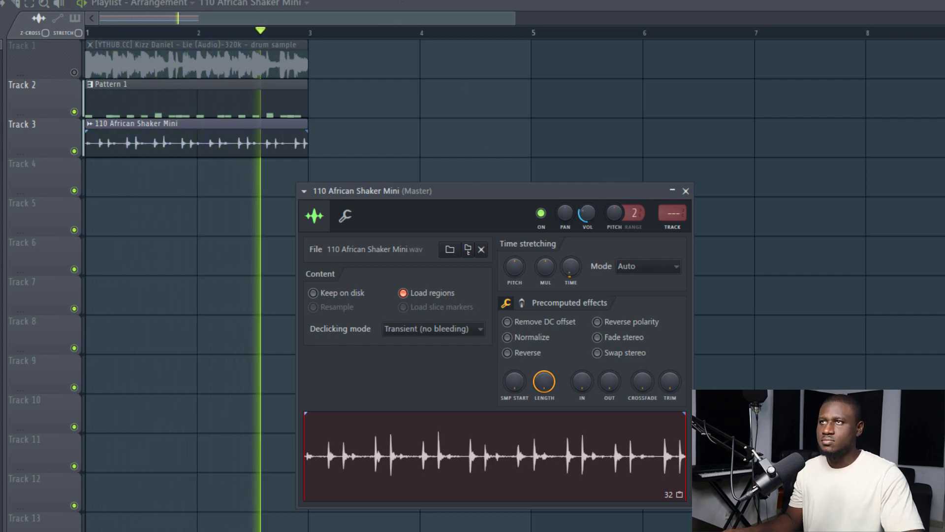
key(F6)
key(space)
click(231, 266)
click(223, 281)
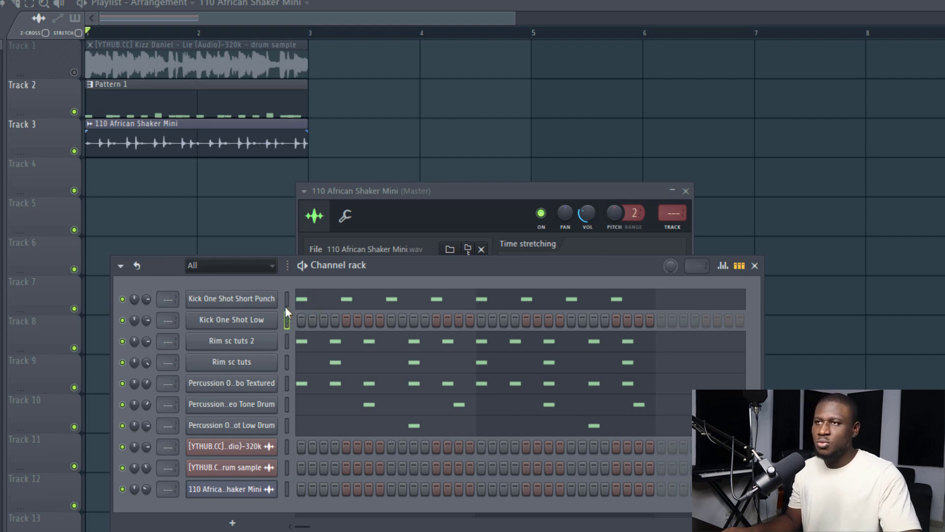
Pencil C#5 hits into bars 1 and 2 of the Kick One Shot Low piano roll
key(space)
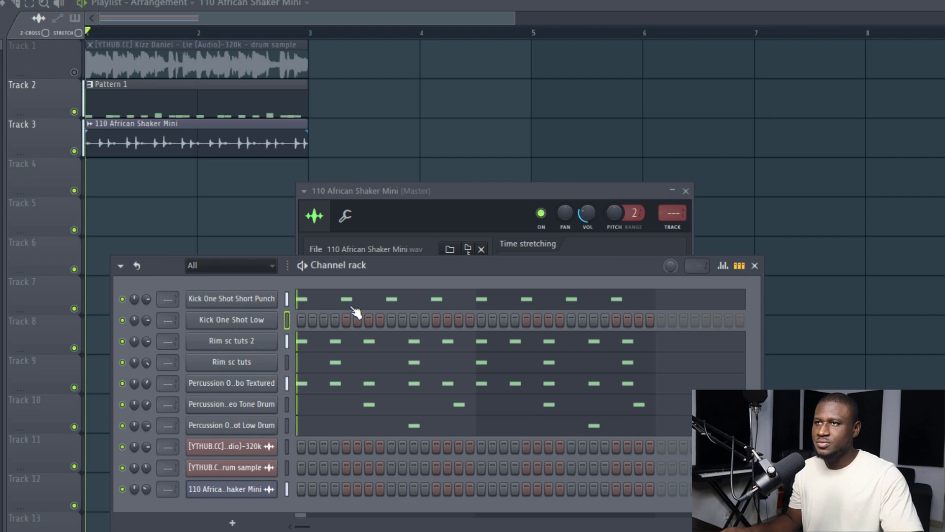
key(space)
right_click(259, 320)
click(303, 319)
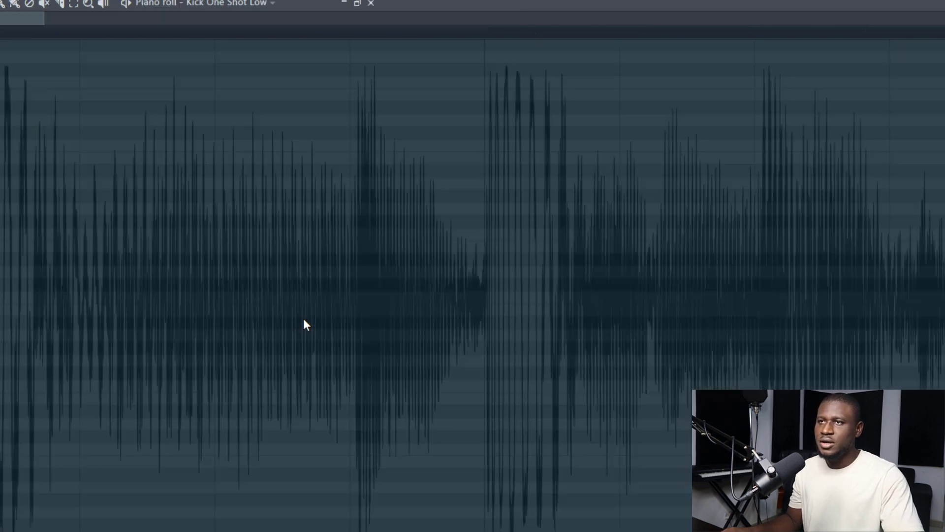
key(space)
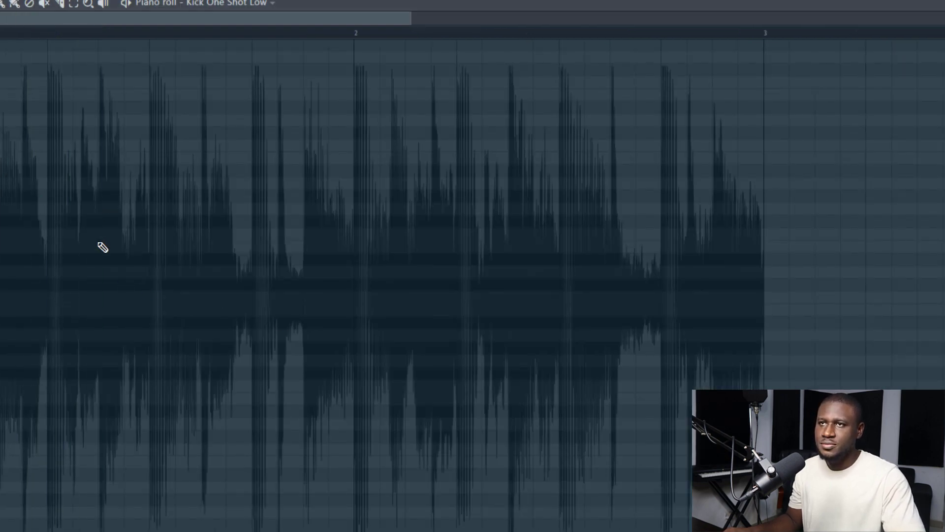
click(103, 283)
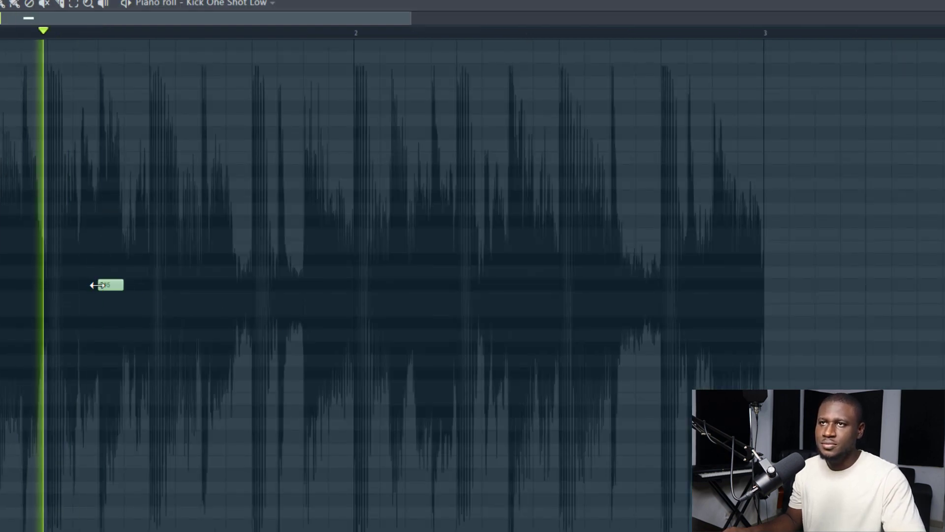
click(512, 285)
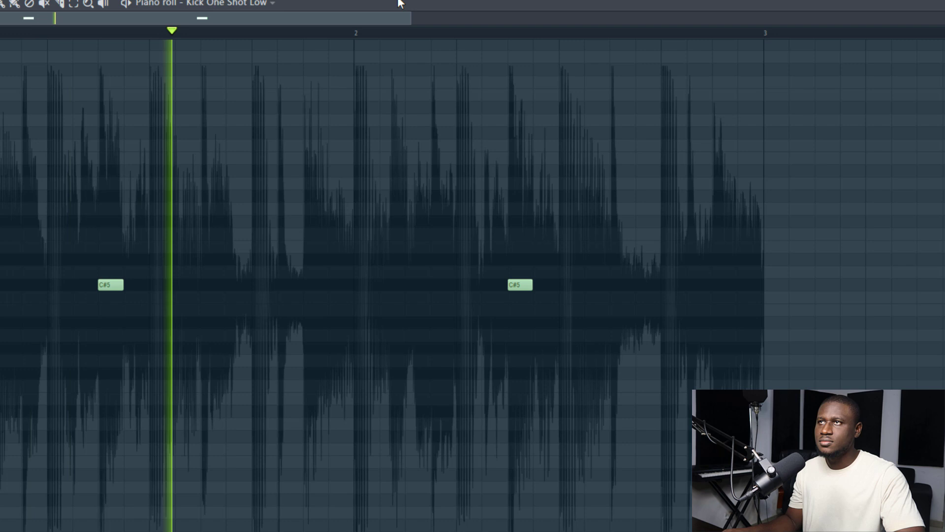
key(F6)
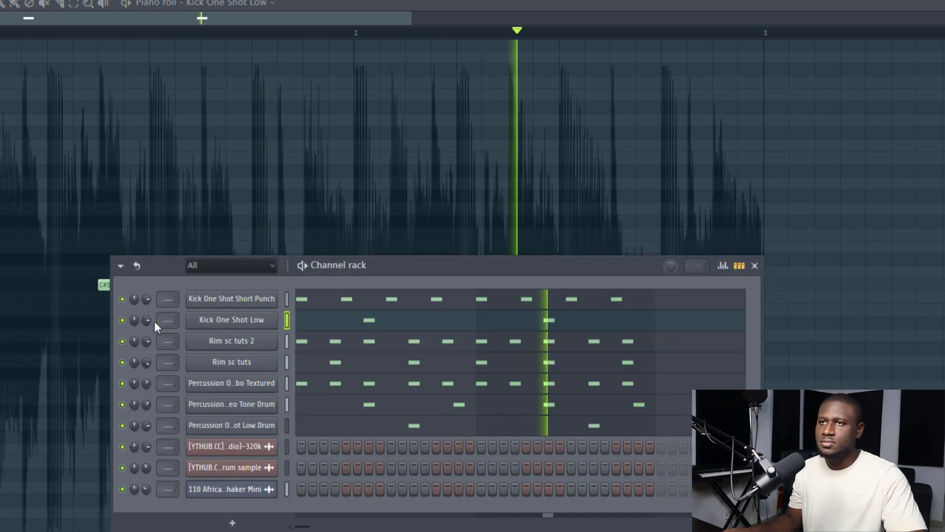
drag(146, 320, 146, 320)
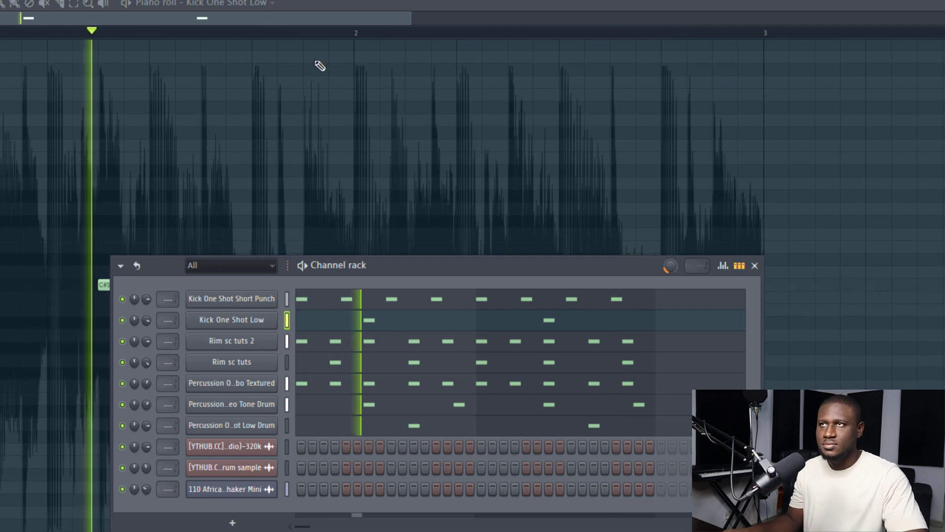
key(F5)
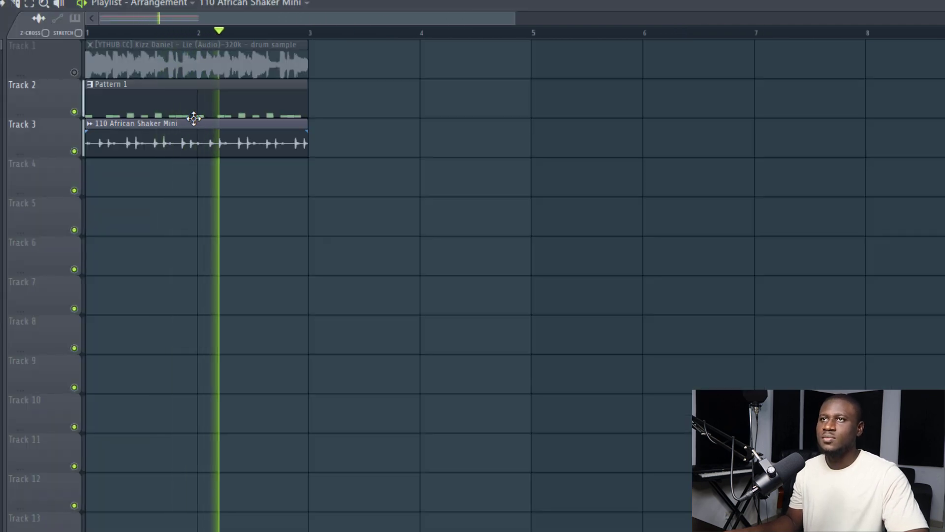
key(space)
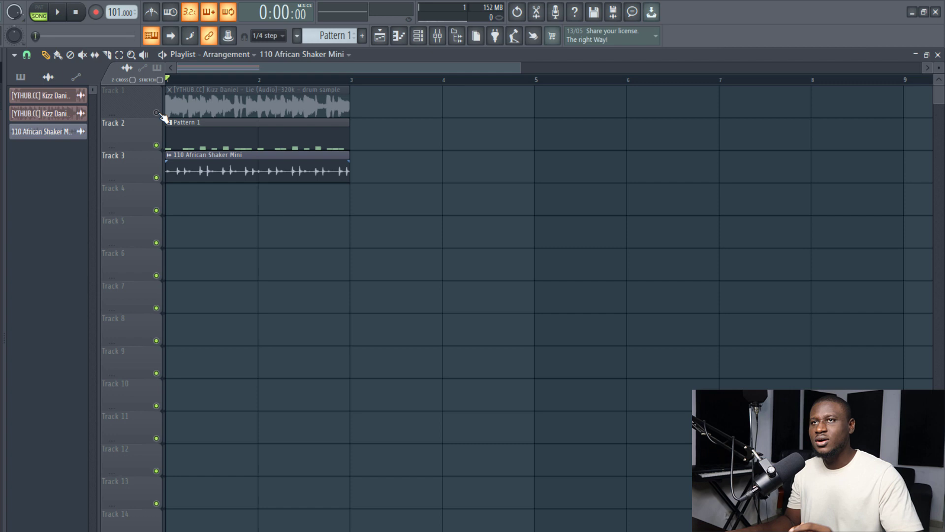
right_click(156, 113)
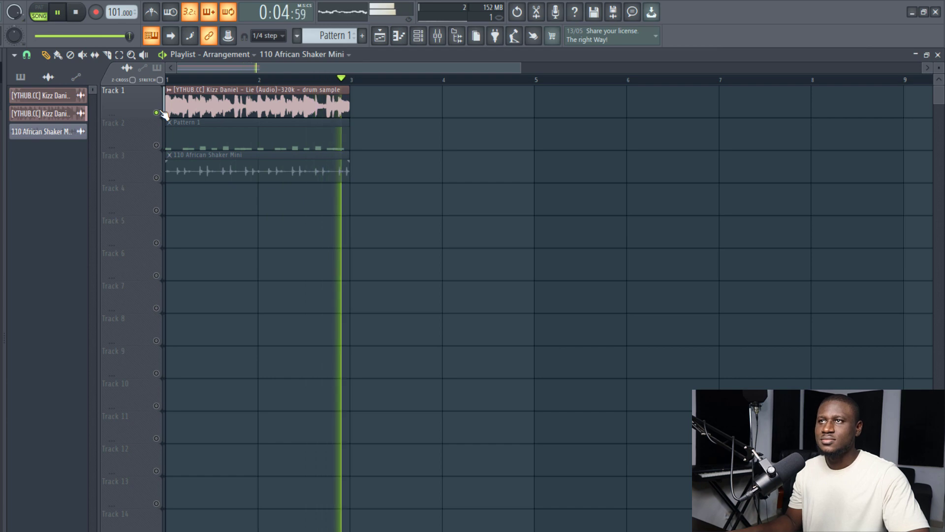
right_click(156, 113)
click(156, 113)
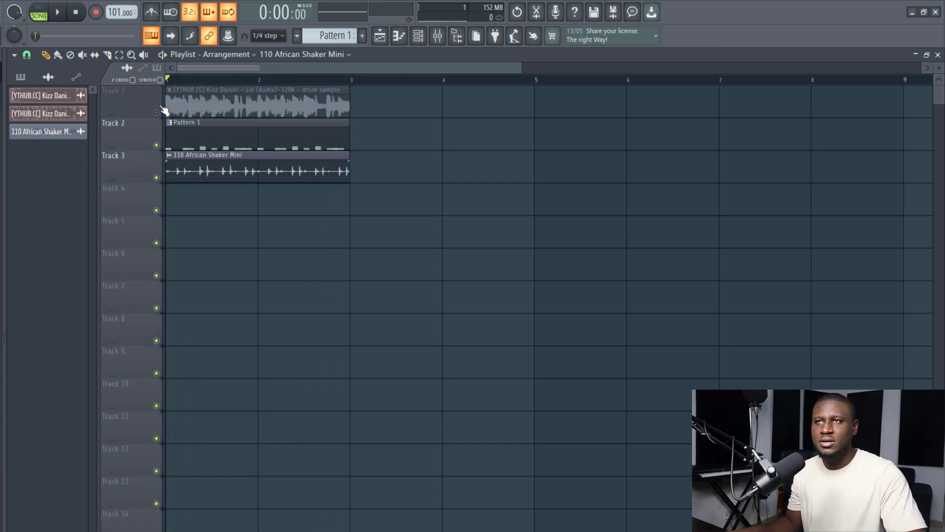
key(space)
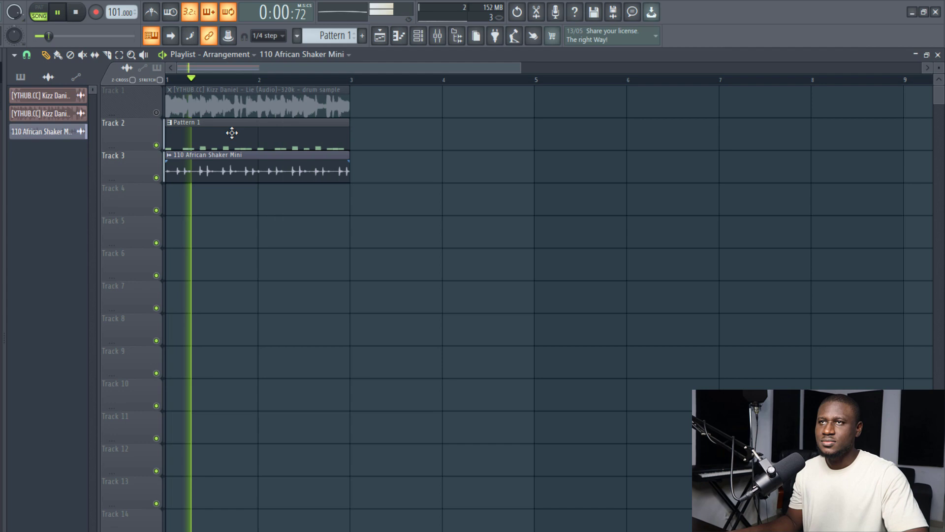
key(space)
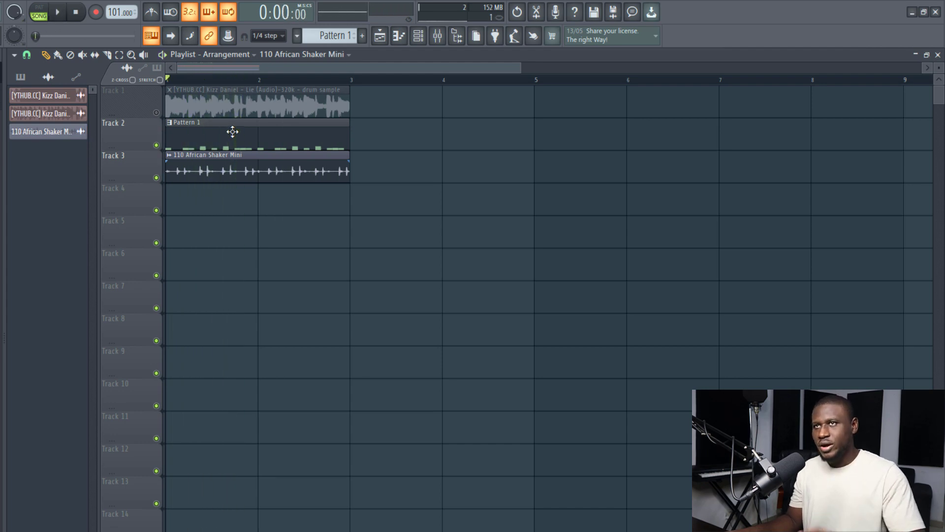